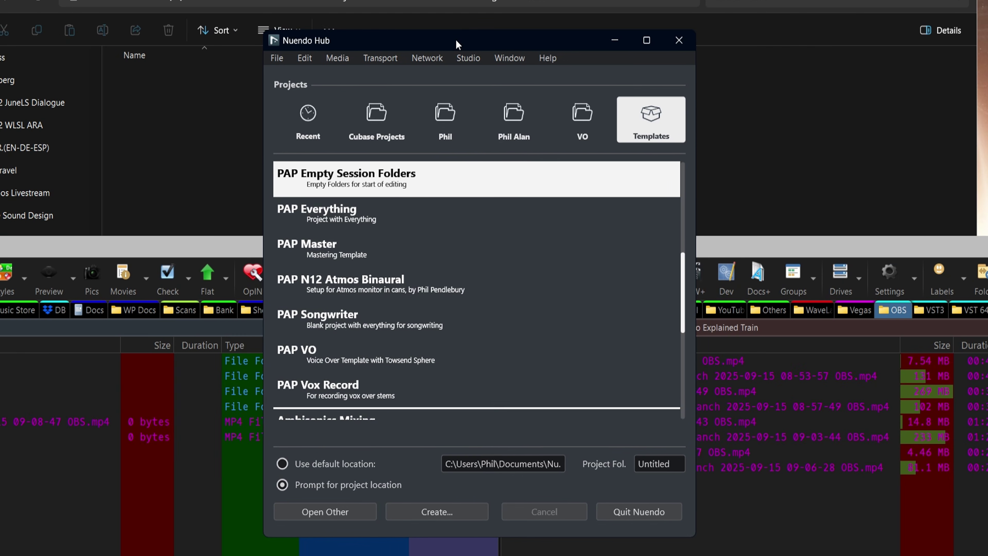
Create a project from the PAP Empty Session Folders template, using the Steinberg\Train folder on drive D as its location.
left_click_drag(456, 40, 465, 40)
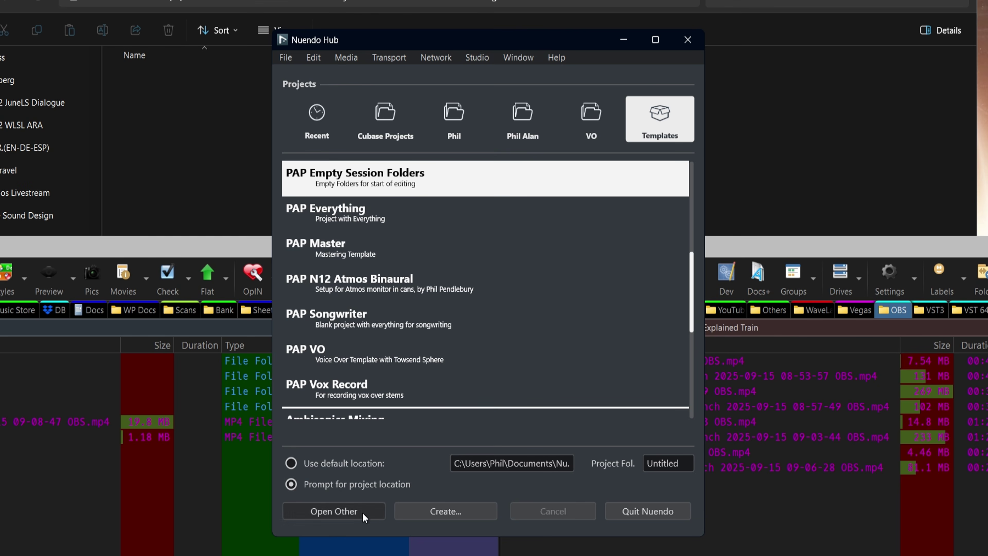
left_click(426, 509)
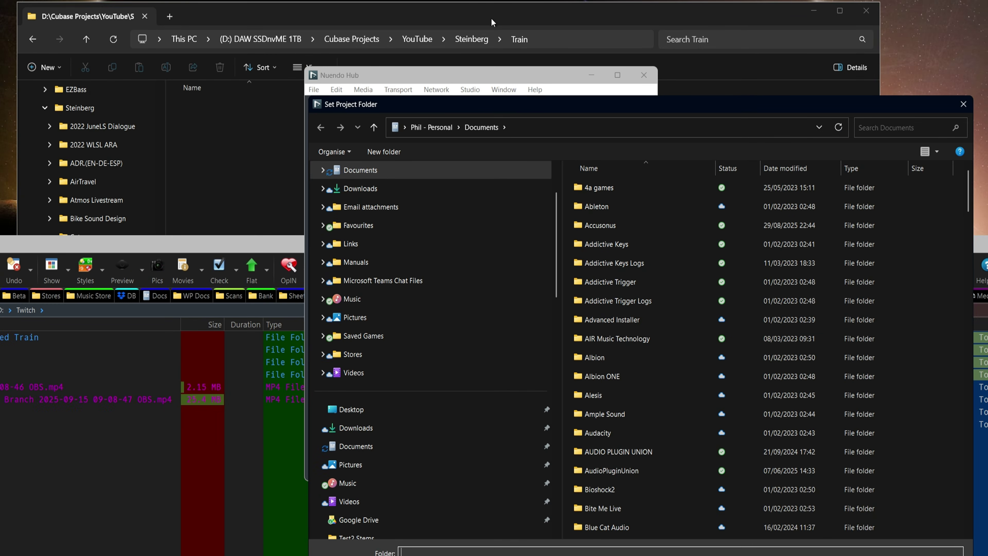
left_click(492, 18)
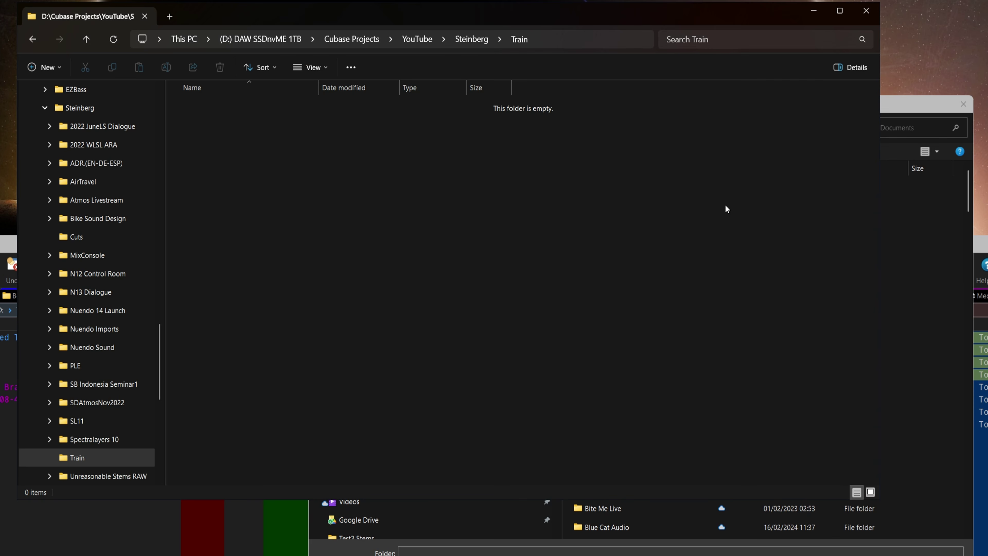
left_click(896, 105)
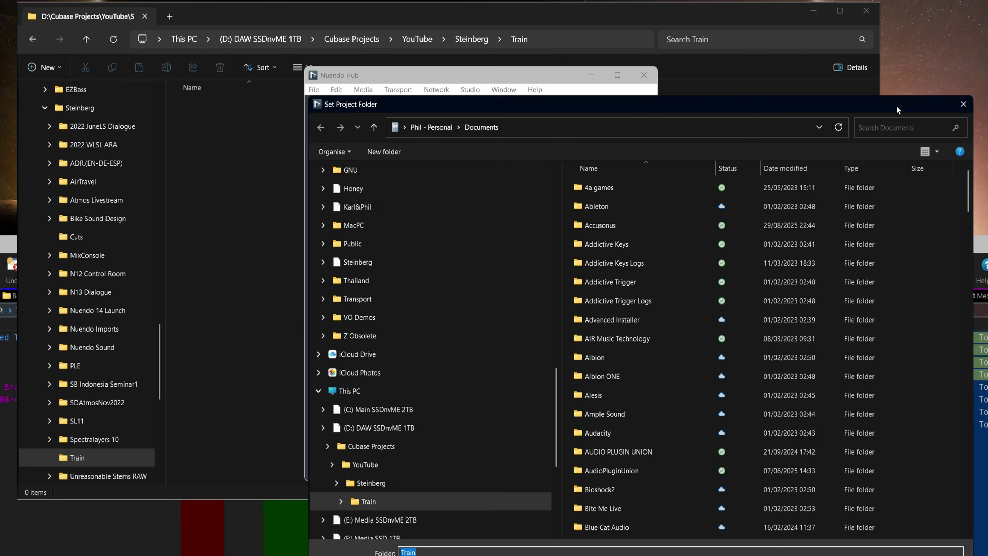
key("Return")
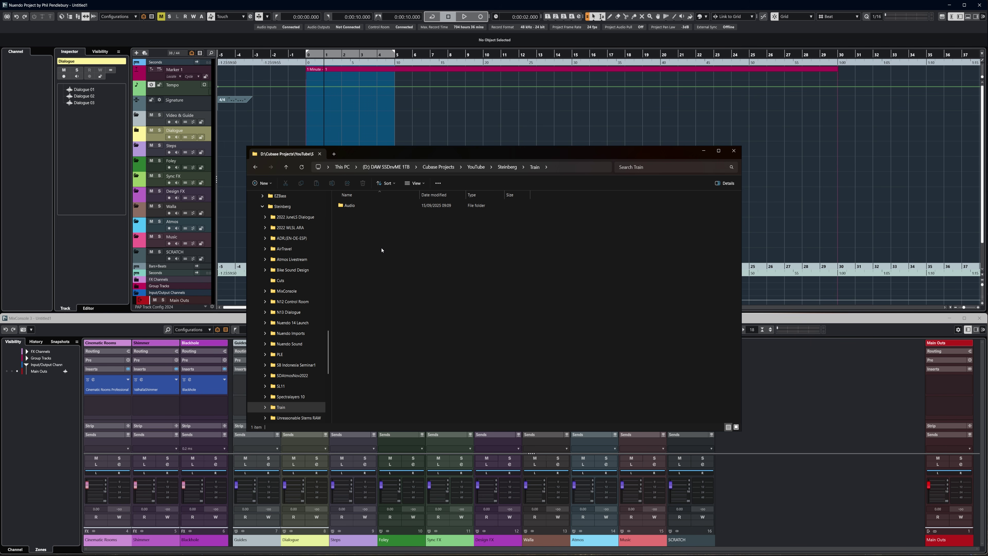
Create a folder named Video inside the Train project folder.
right_click(360, 240)
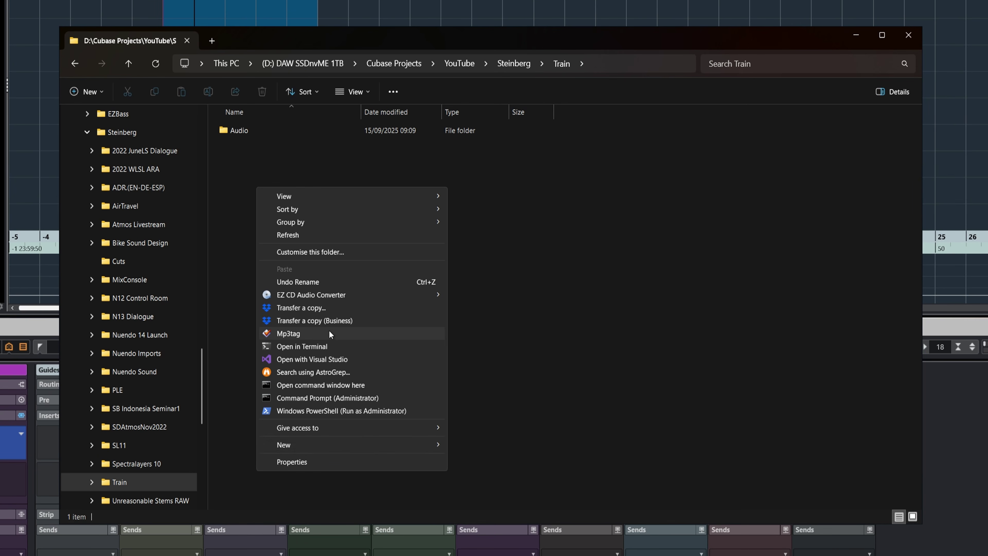
mouse_move(319, 447)
left_click(463, 446)
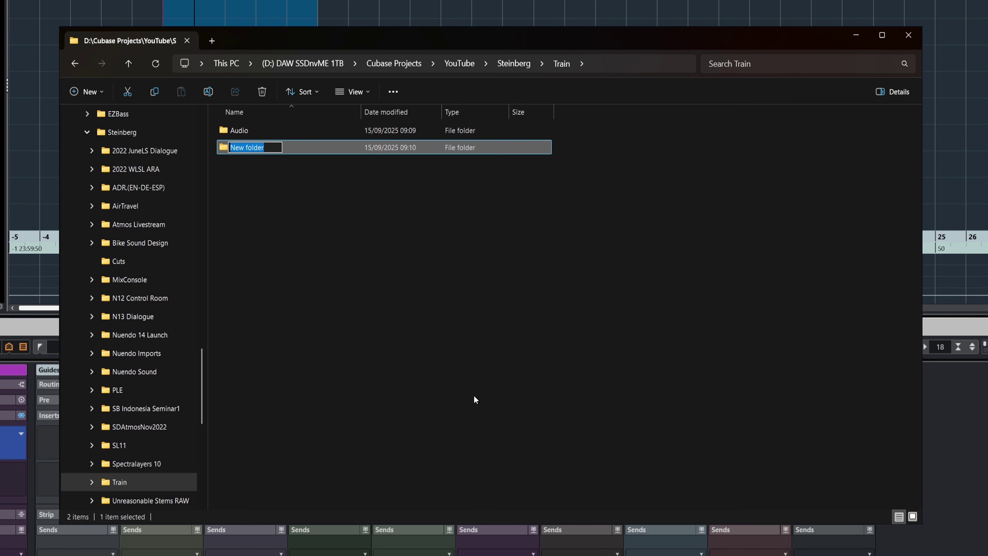
type("Video")
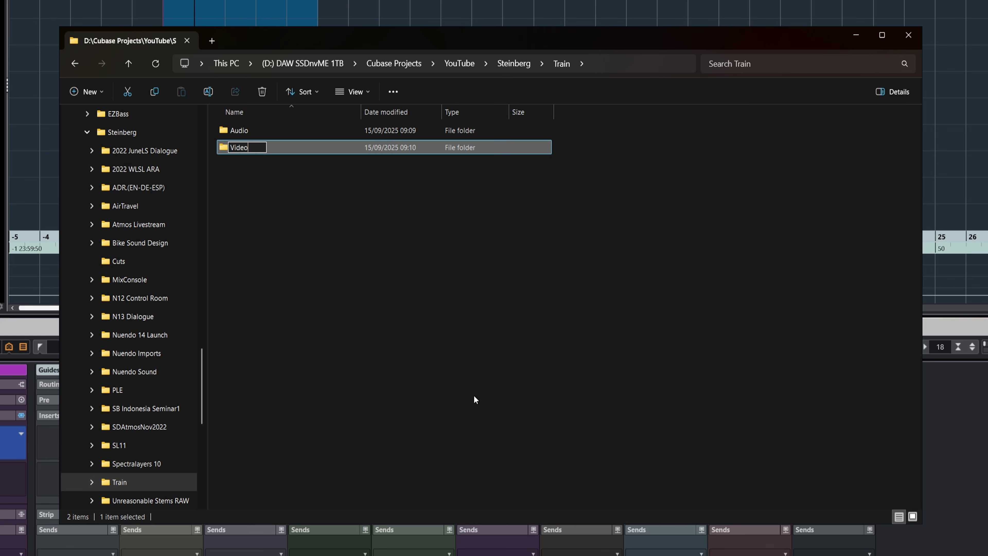
key("Return")
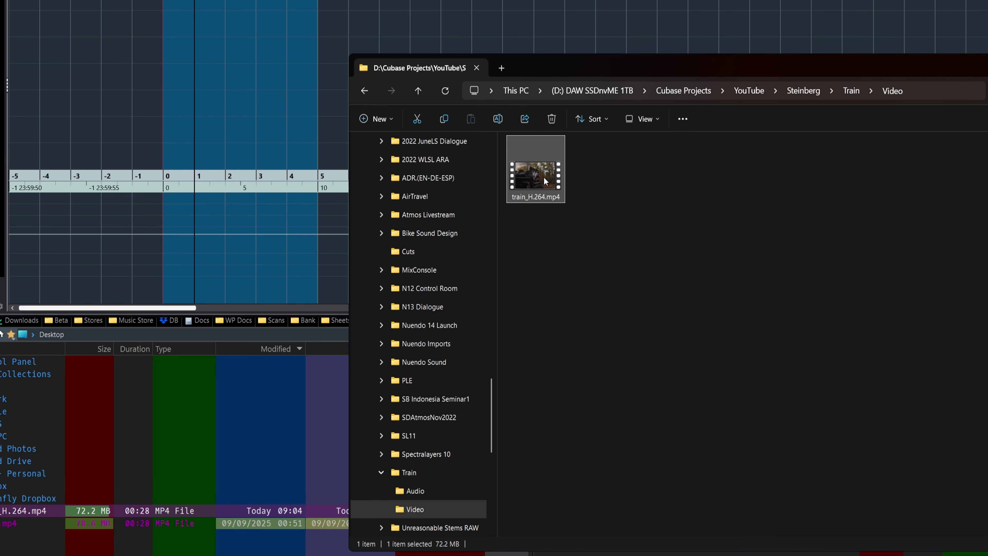
Import train_H.264.mp4 at the start of the timeline and check the contents of the Train project's Video folder.
left_click_drag(545, 181, 167, 289)
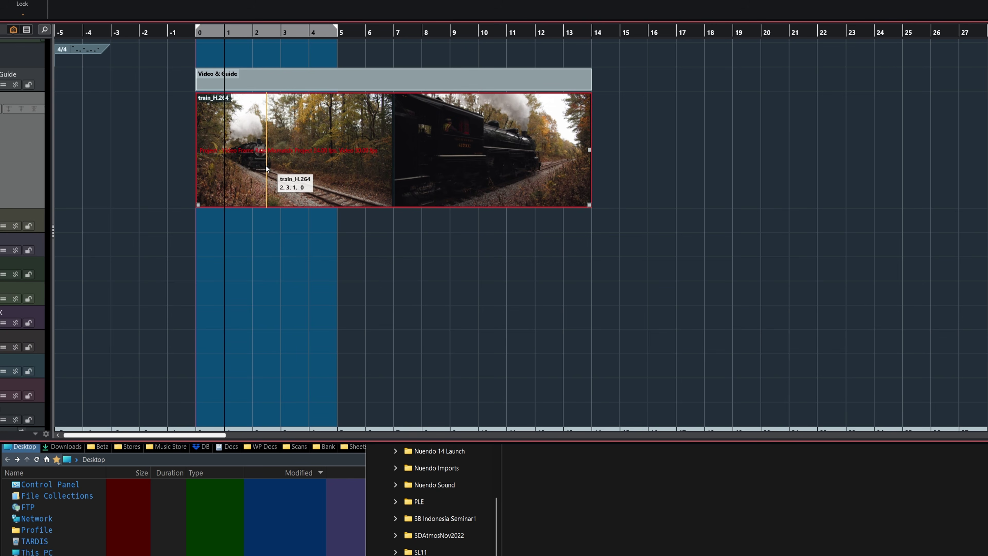
key("alt+Tab")
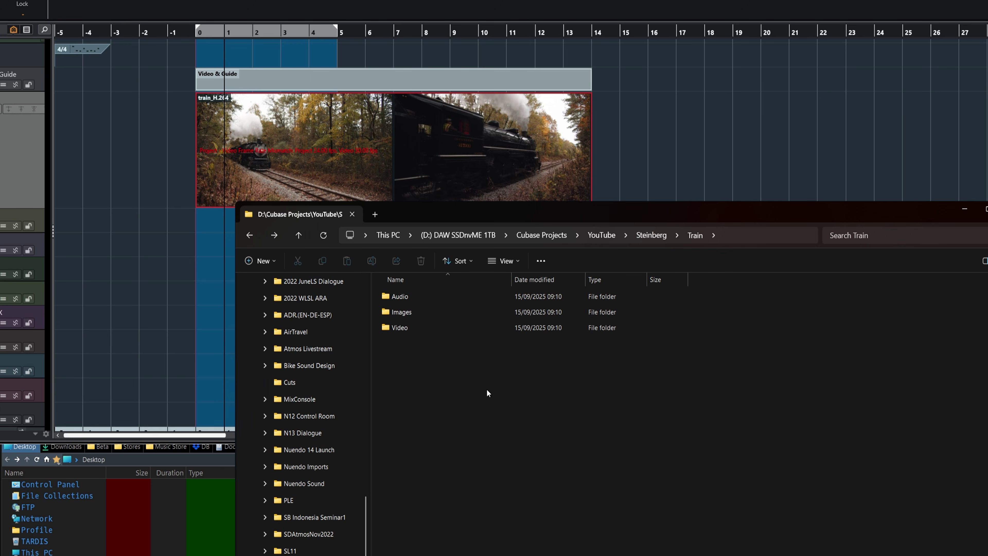
left_click_drag(553, 213, 499, 207)
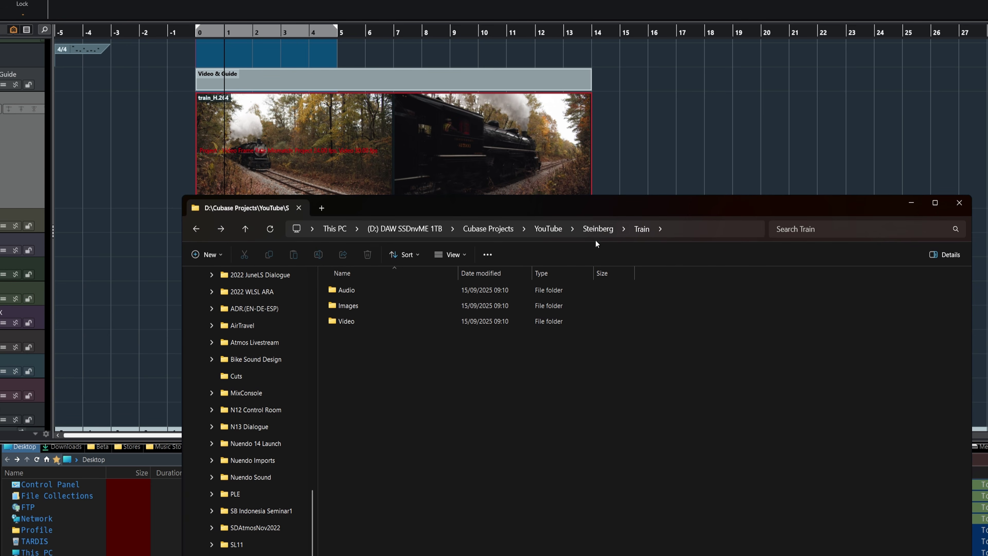
left_click(442, 318)
double_click(345, 320)
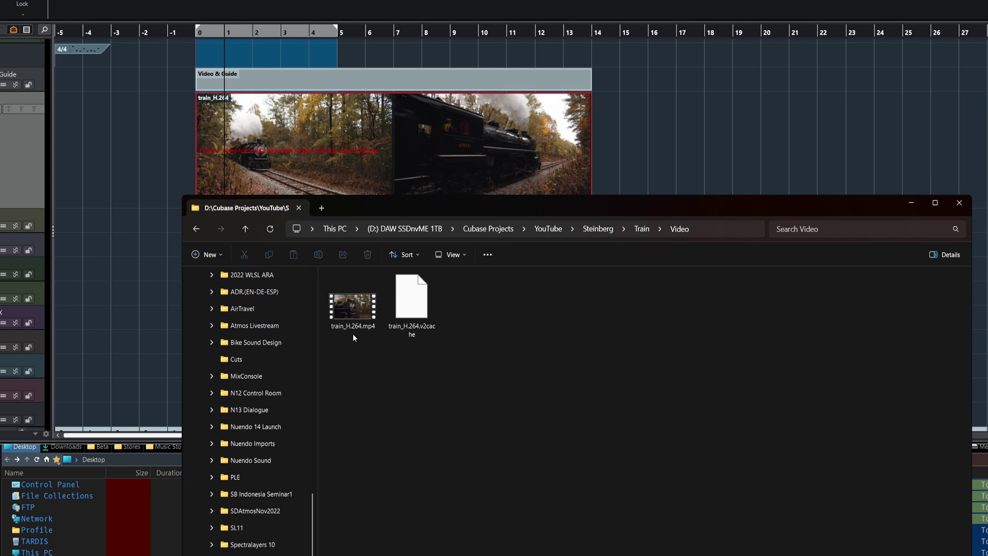
key("alt+Left")
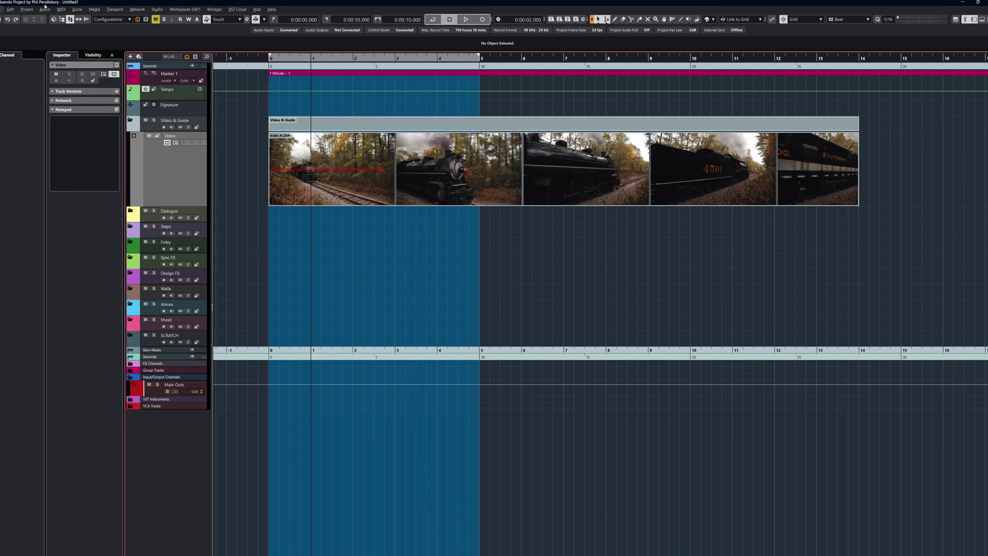
Set the project frame rate in Project Setup by getting it from the imported video.
left_click(35, 11)
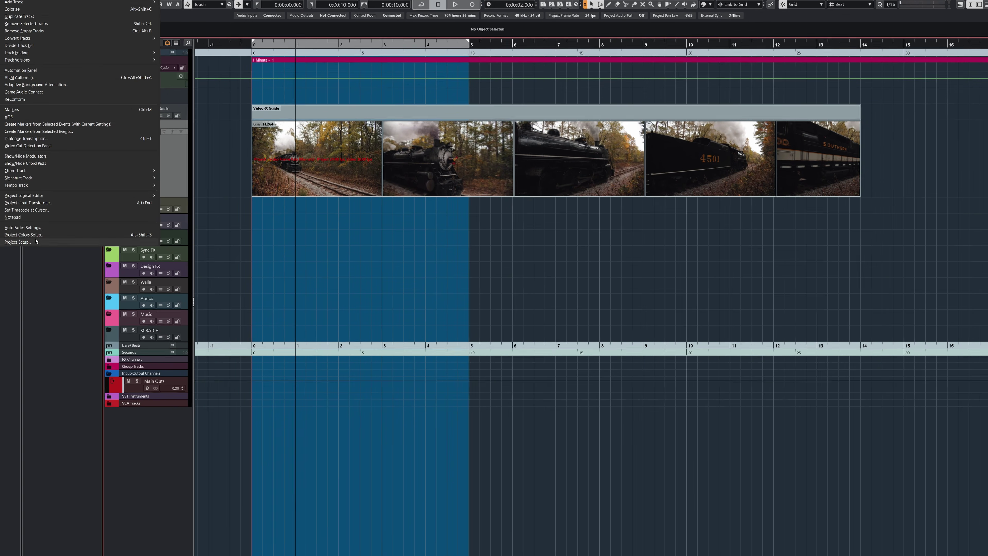
left_click(50, 246)
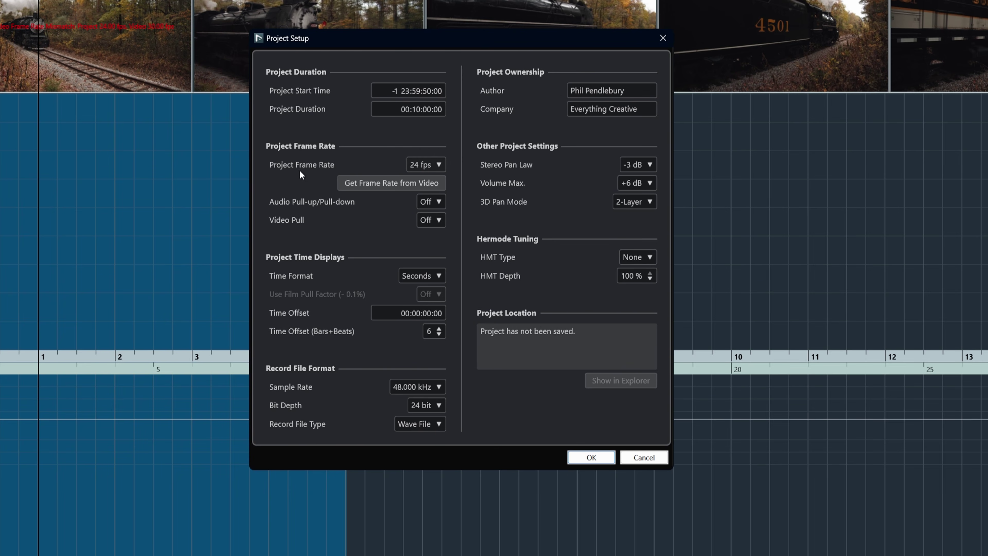
left_click(380, 184)
left_click(591, 457)
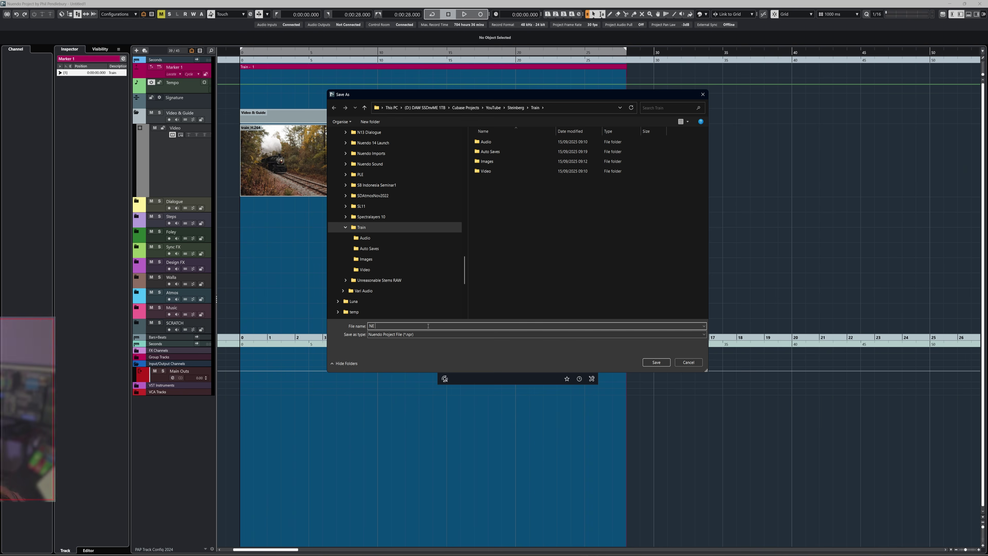
Save the project as NE Train in the Train folder and move the Video Player over the timeline.
type("Train")
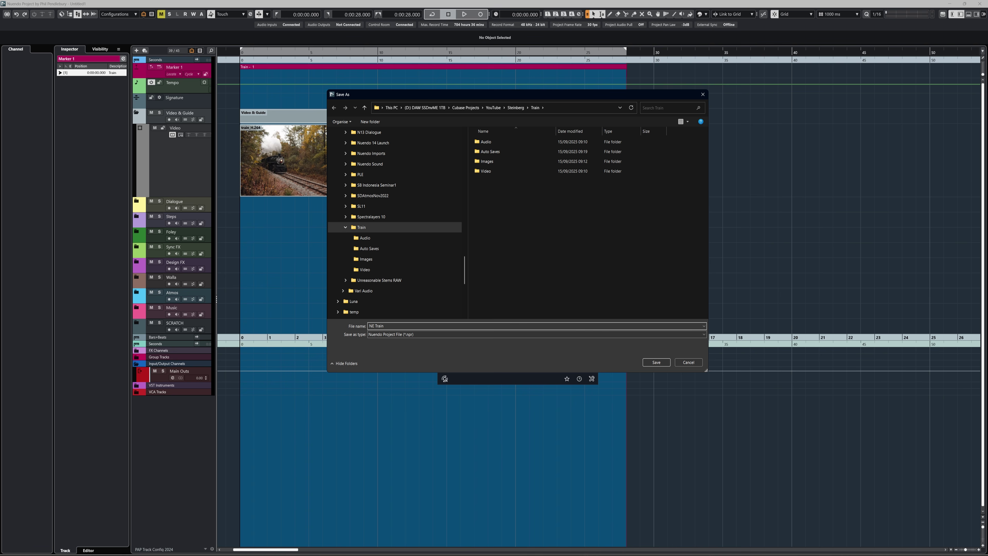
left_click(655, 362)
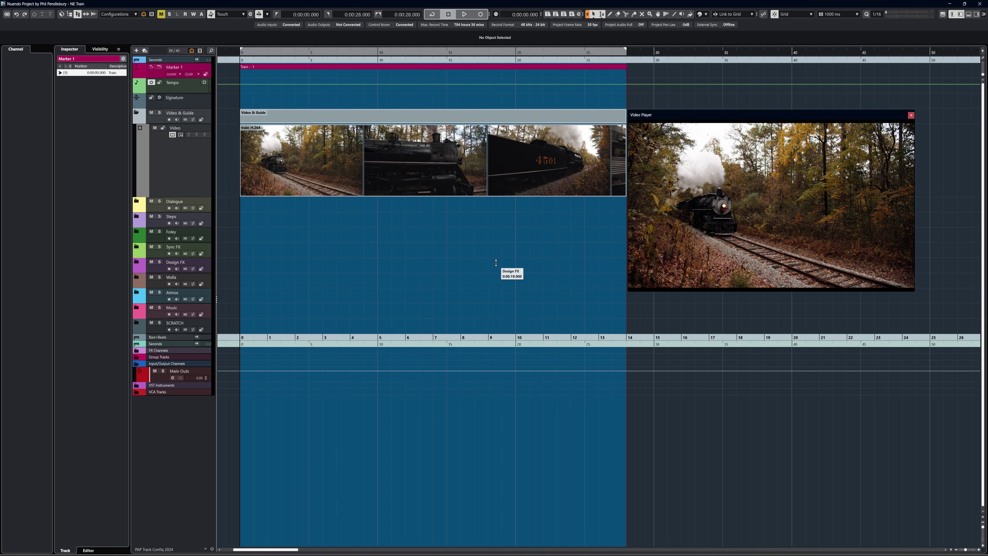
left_click_drag(694, 118, 462, 161)
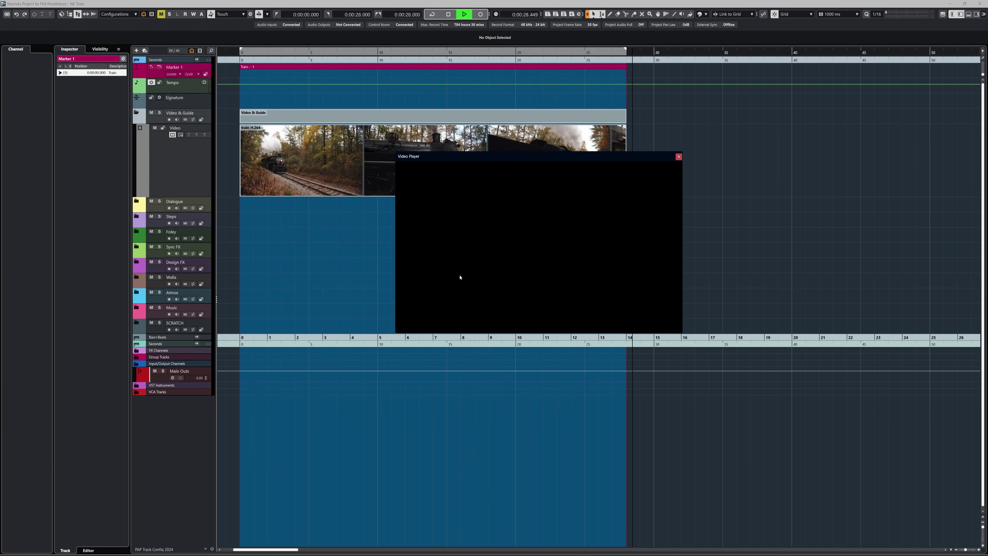
key("space")
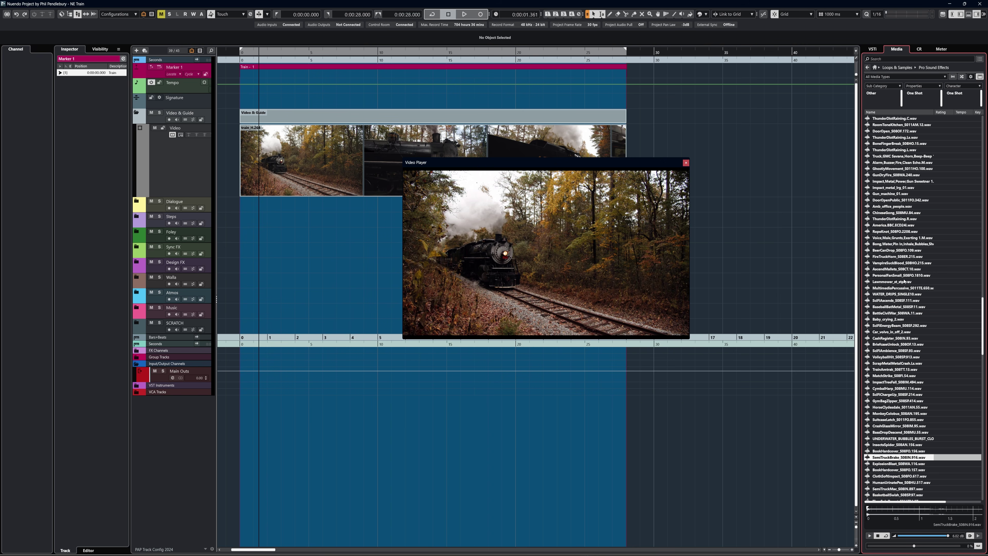
Browse the Pro Sound Effects samples in the media library.
scroll(901, 233, "up", 10)
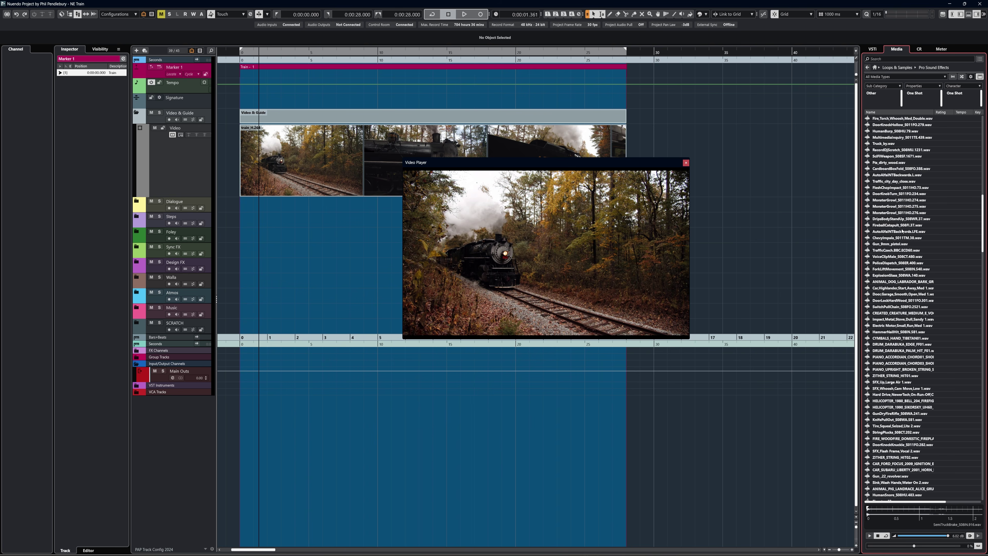
scroll(901, 233, "up", 8)
scroll(899, 234, "down", 15)
scroll(896, 239, "down", 3)
scroll(896, 241, "up", 15)
scroll(896, 244, "up", 10)
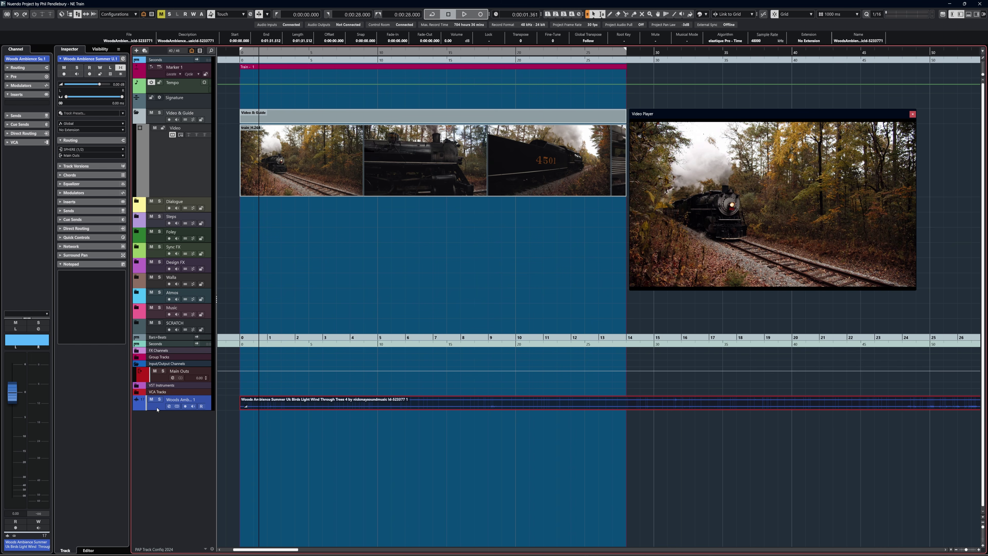
Put the Woods Ambience track into the Atmos folder below the Video track and expand the folder.
left_click_drag(157, 409, 167, 203)
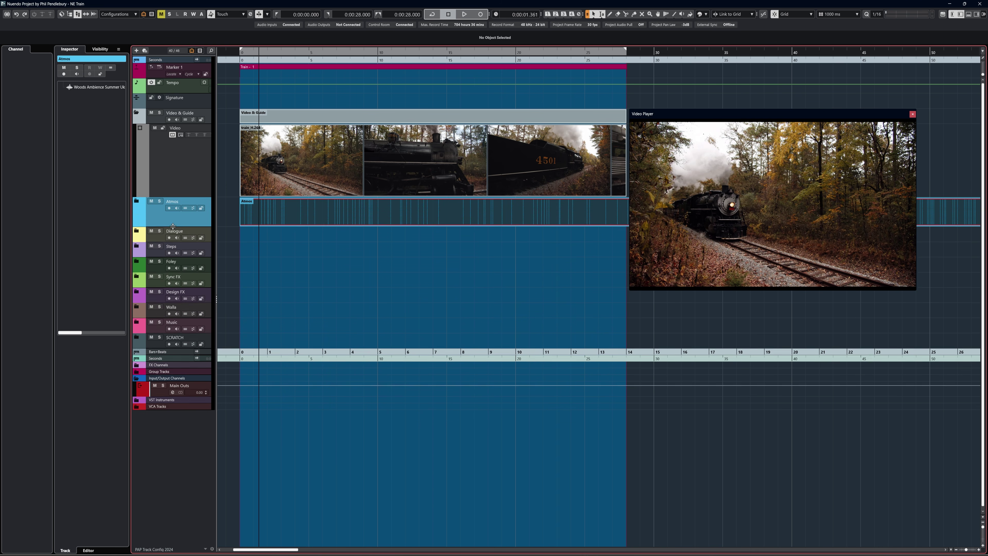
left_click(140, 201)
key("Down")
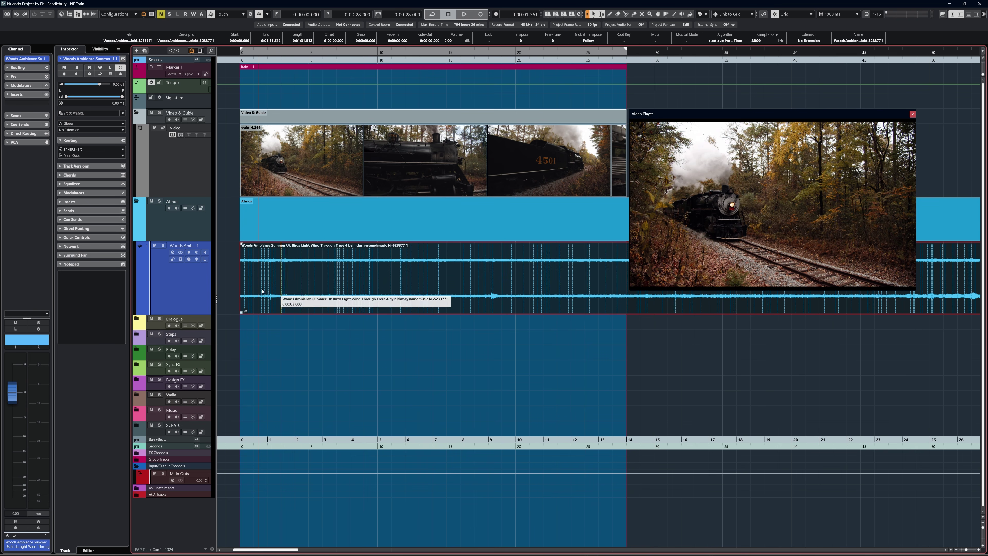
Trim 25 seconds off the beginning of the Woods Ambience clip, keep it at the project start, and play it with the video.
left_click_drag(243, 311, 294, 303)
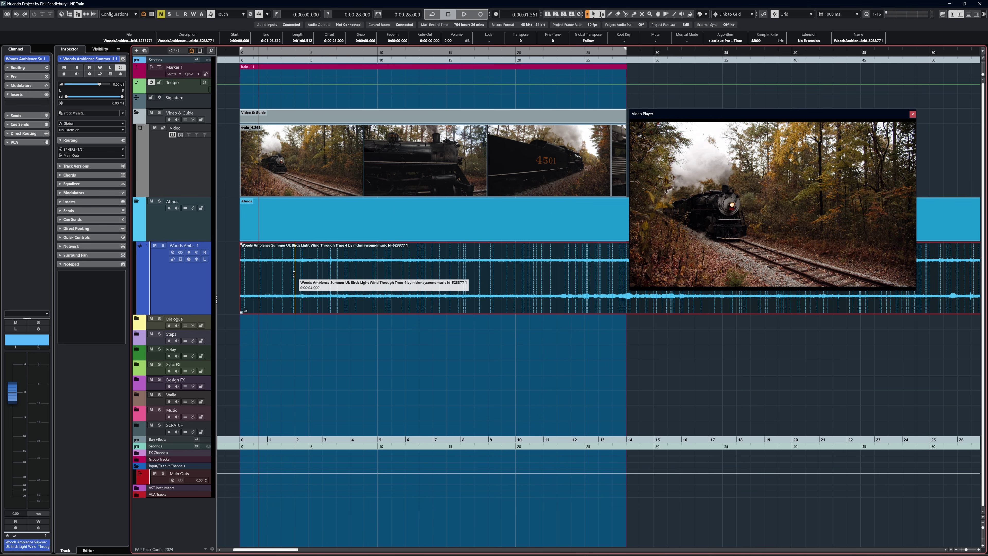
key("Home")
key("space")
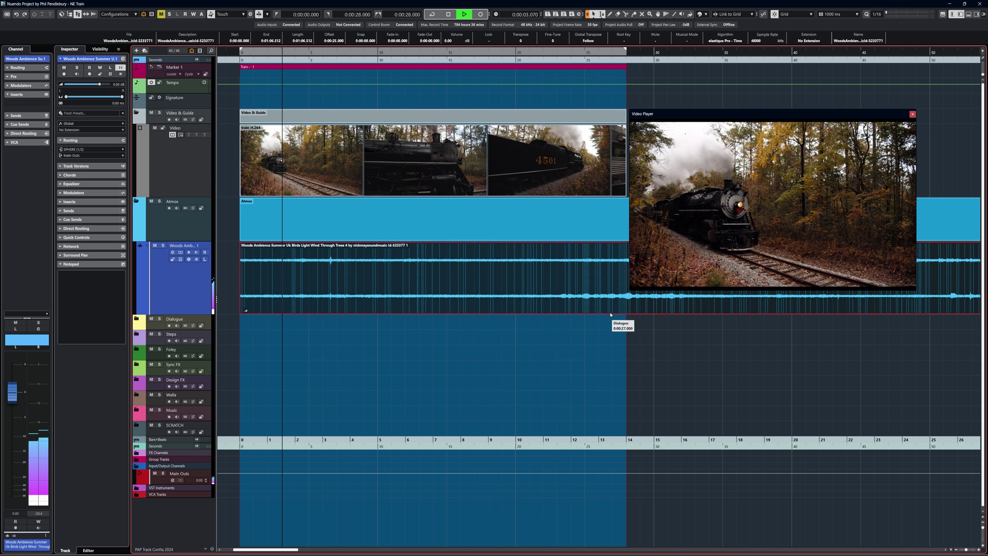
Split the Woods Ambience clip at the 28-second video end and delete the excess audio.
key("3")
left_click(627, 310)
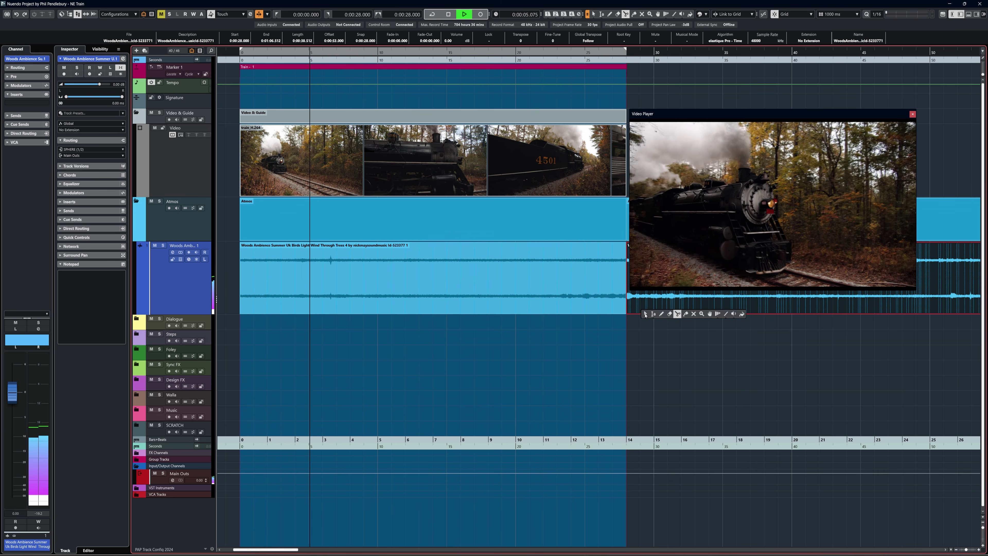
key("1")
key("Delete")
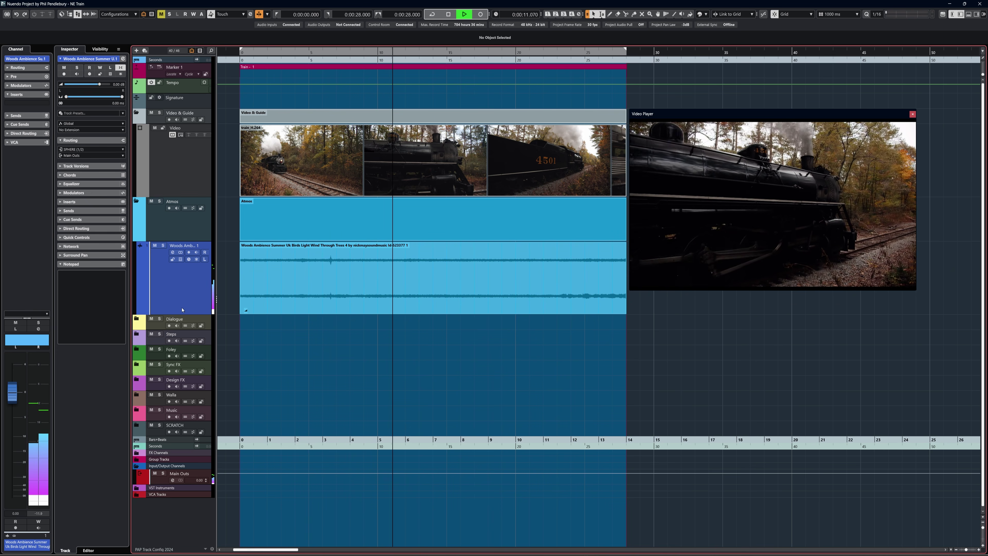
Reduce the heights of the Atmos folder and the Woods Ambience track, and stop playback.
left_click(192, 238)
left_click_drag(191, 240, 191, 219)
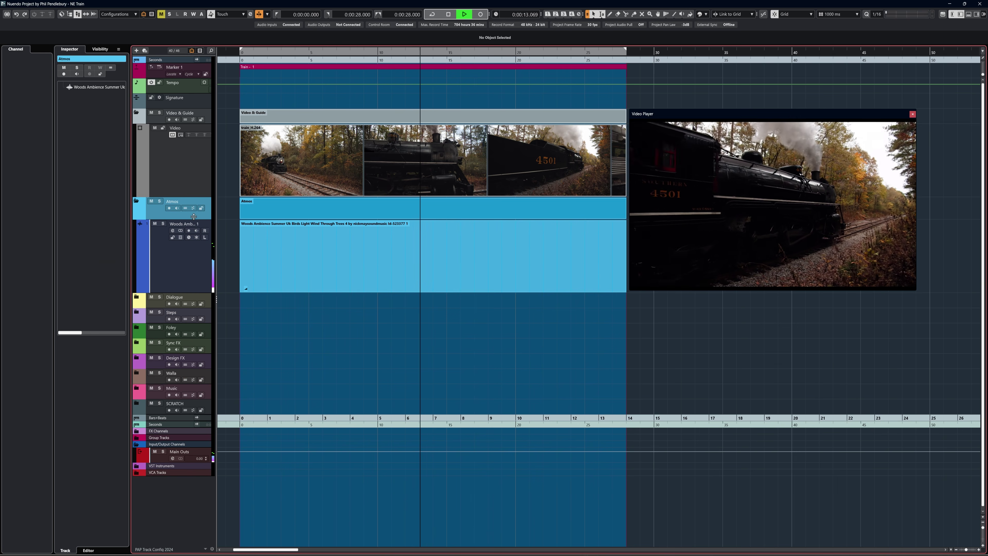
left_click(200, 288)
left_click_drag(199, 293, 200, 271)
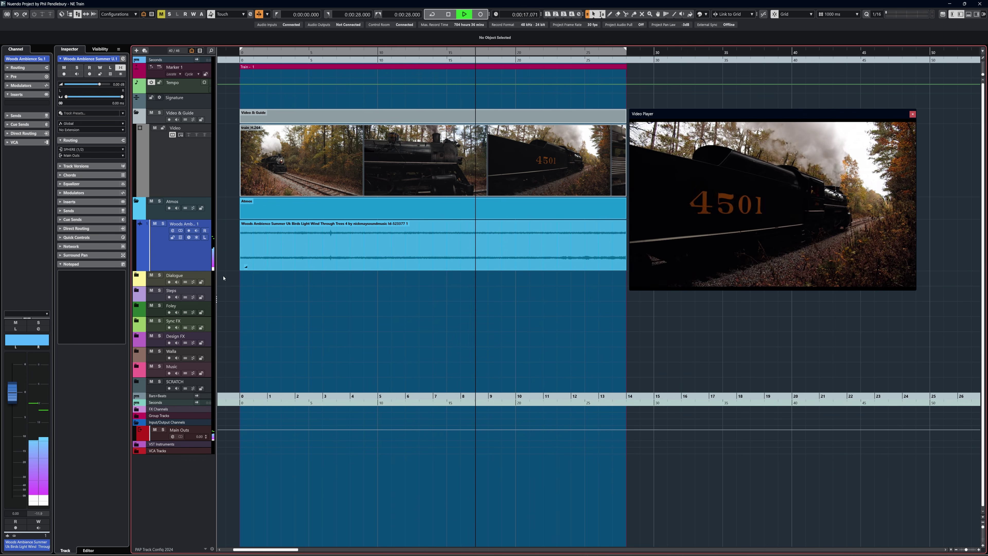
key("space")
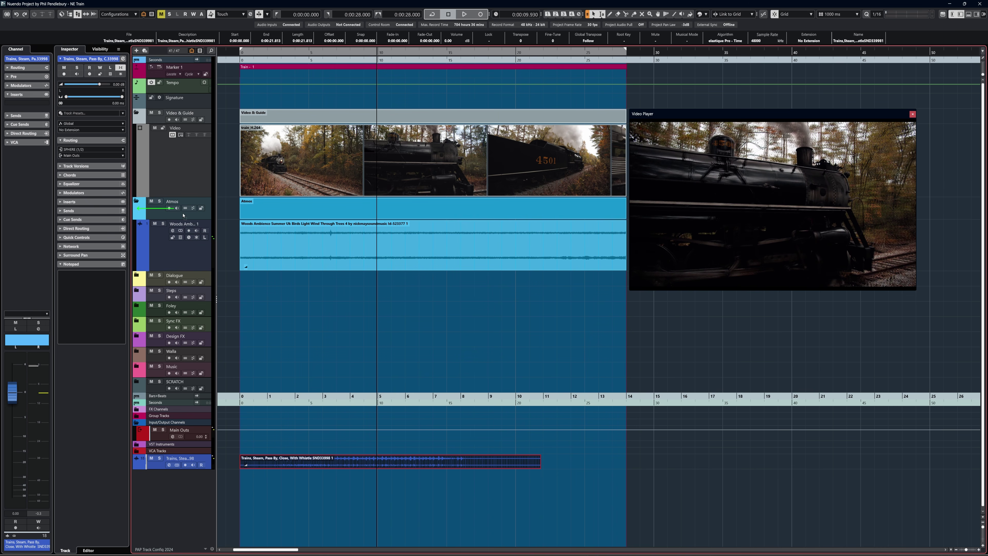
Move the steam train pass-by track into the Atmos folder below Woods Ambience and audition it against the video from the start.
left_click_drag(183, 214, 185, 218)
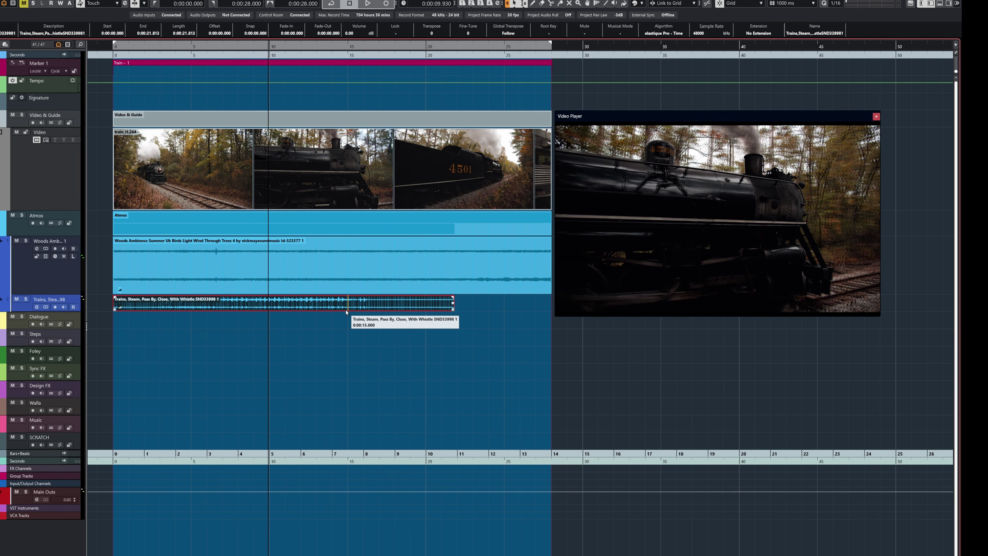
key("Home")
key("space")
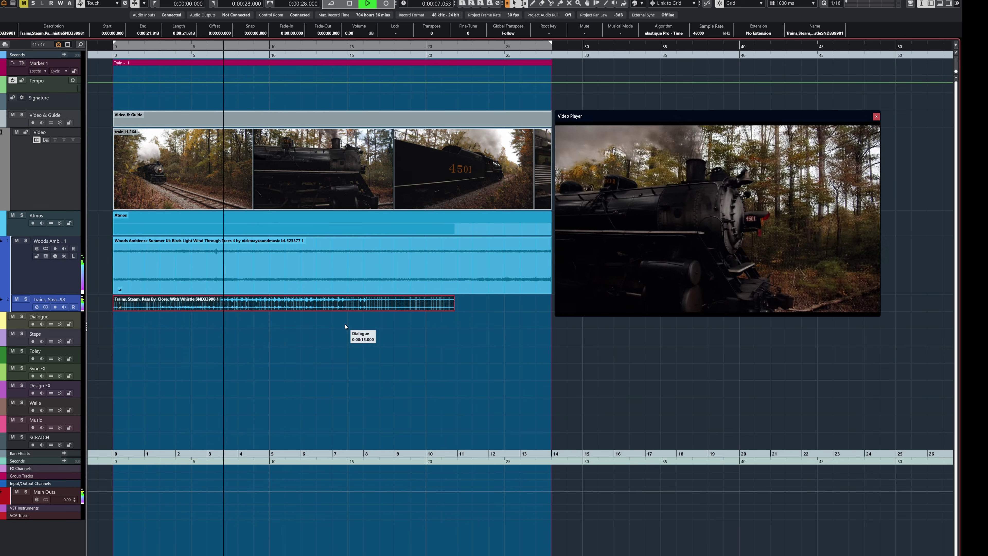
key("space")
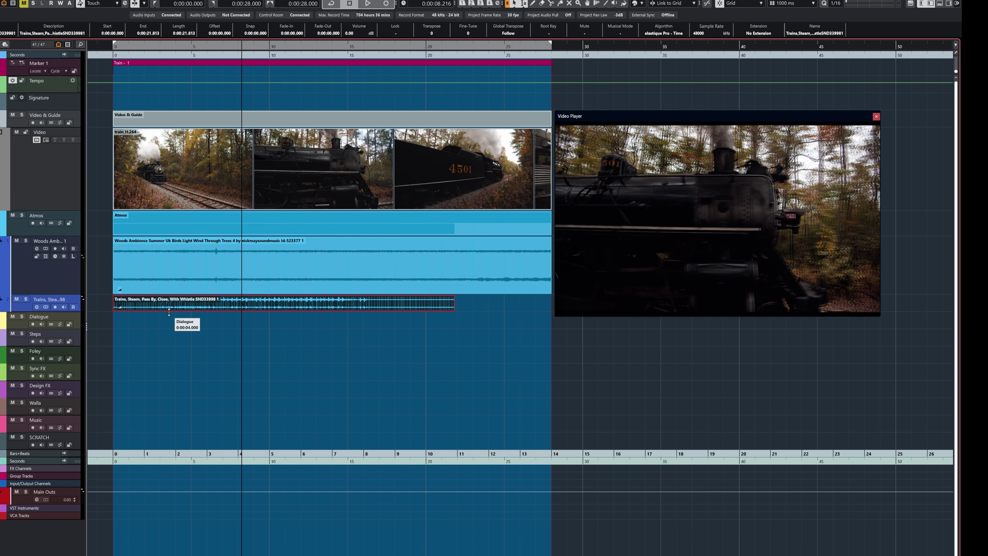
Time-stretch the steam train pass-by clip so that it ends at the 28-second video end.
left_click(343, 348)
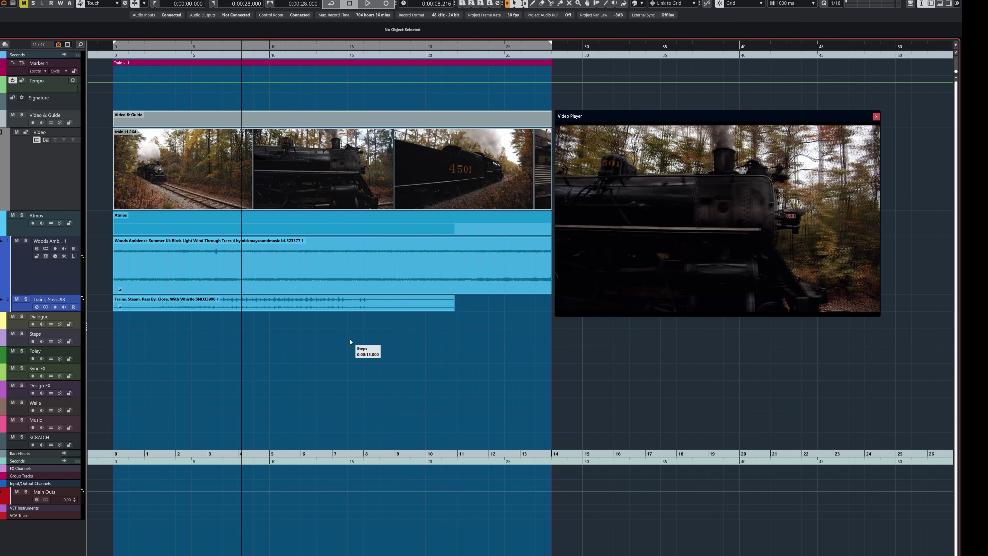
left_click(300, 307)
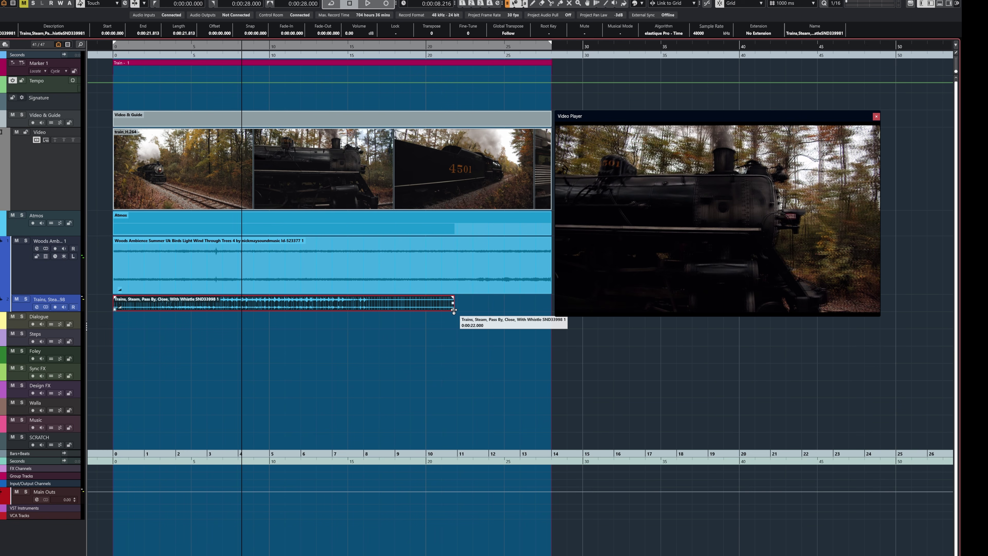
left_click_drag(453, 310, 549, 314)
Play from the project start, enlarge the train pass-by track and set its clip volume to -8.06 dB.
key("Home")
key("space")
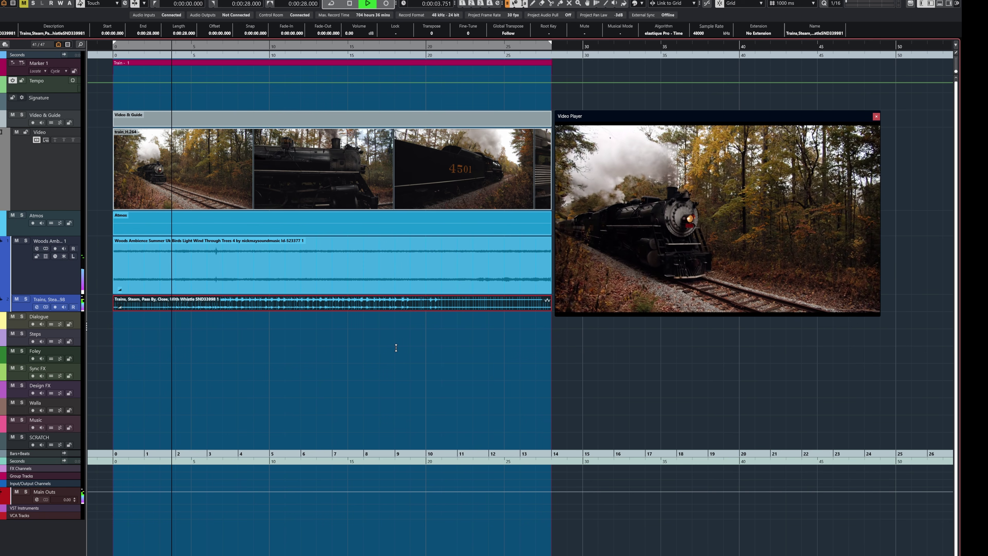
left_click_drag(73, 311, 74, 352)
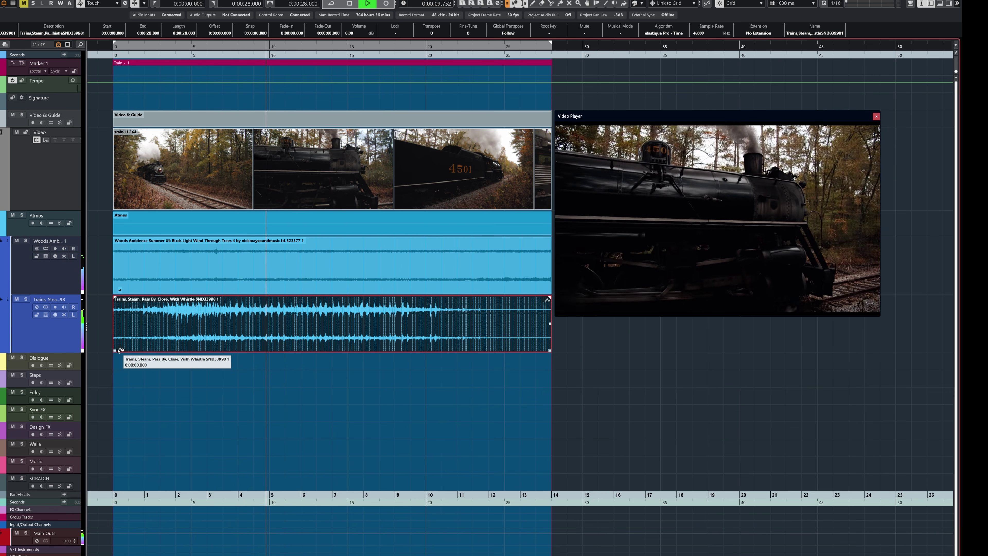
left_click_drag(119, 350, 117, 346)
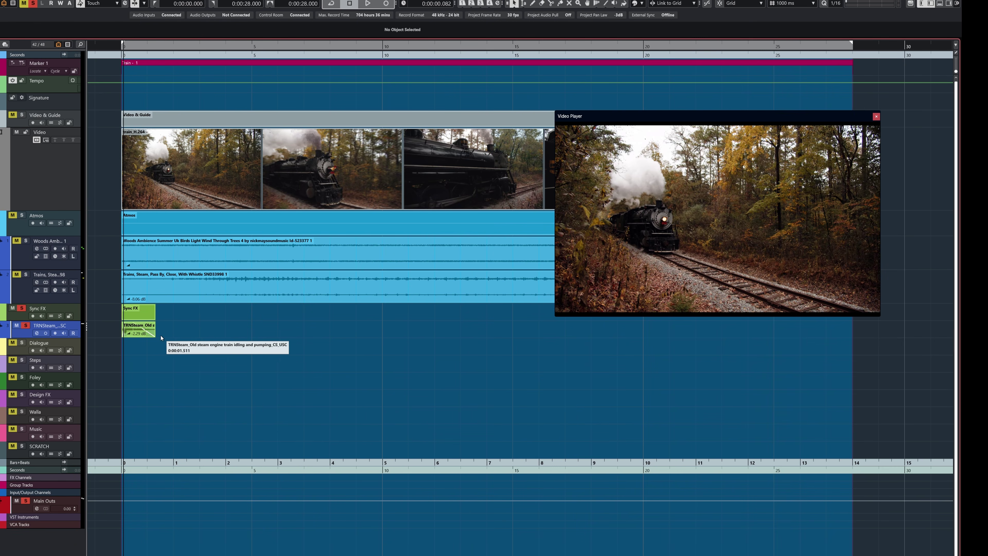
Audition the steam engine idling and pumping clip on the Sync FX track against the opening of the video.
left_click_drag(161, 337, 204, 337)
key("space")
key("space")
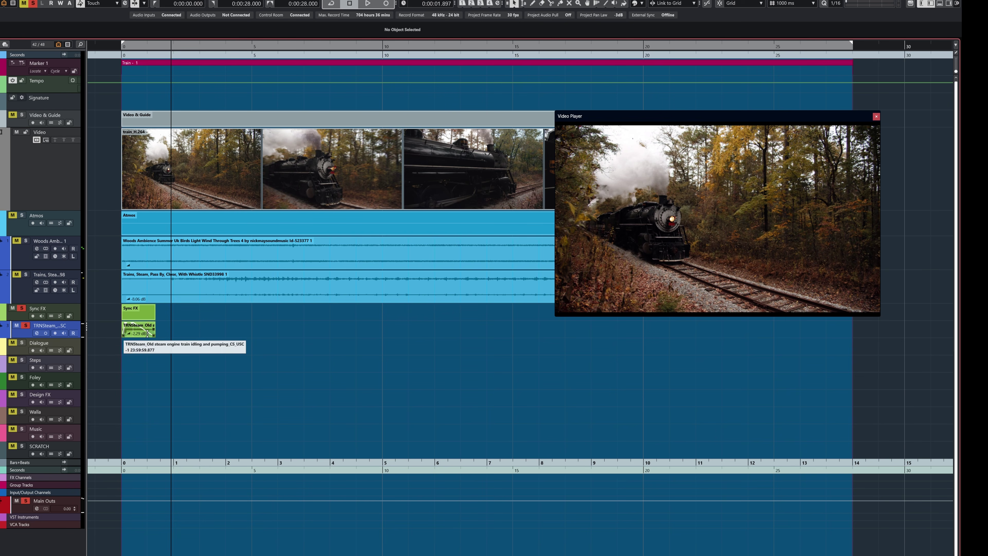
left_click_drag(135, 331, 139, 333)
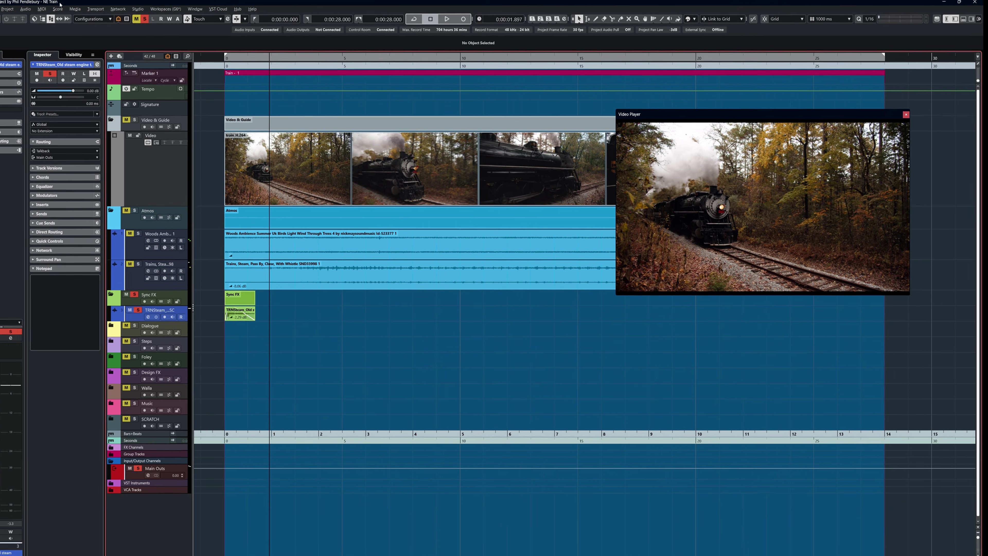
Turn on Video Follows Editing and move the idling and pumping clip to about 10.6 seconds.
left_click(0, 0)
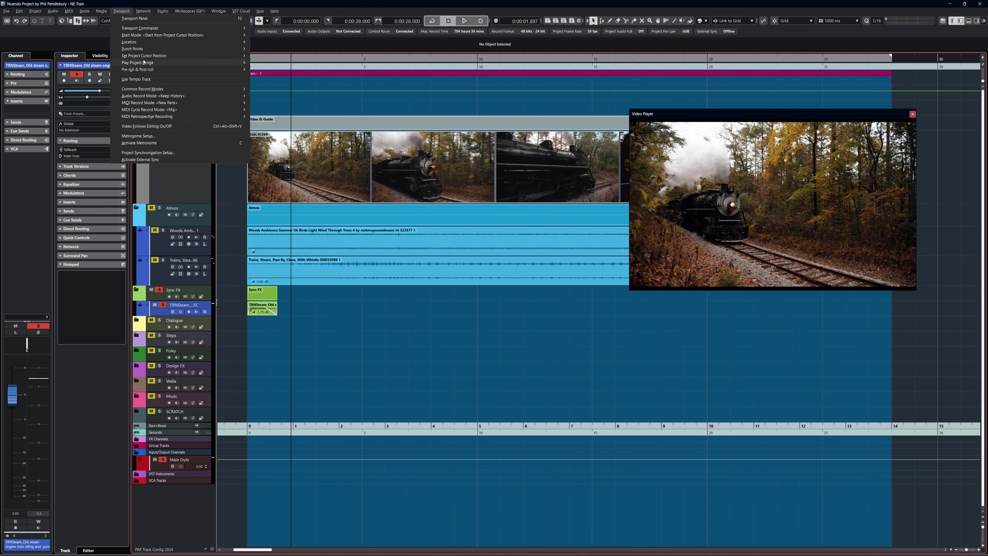
left_click(162, 131)
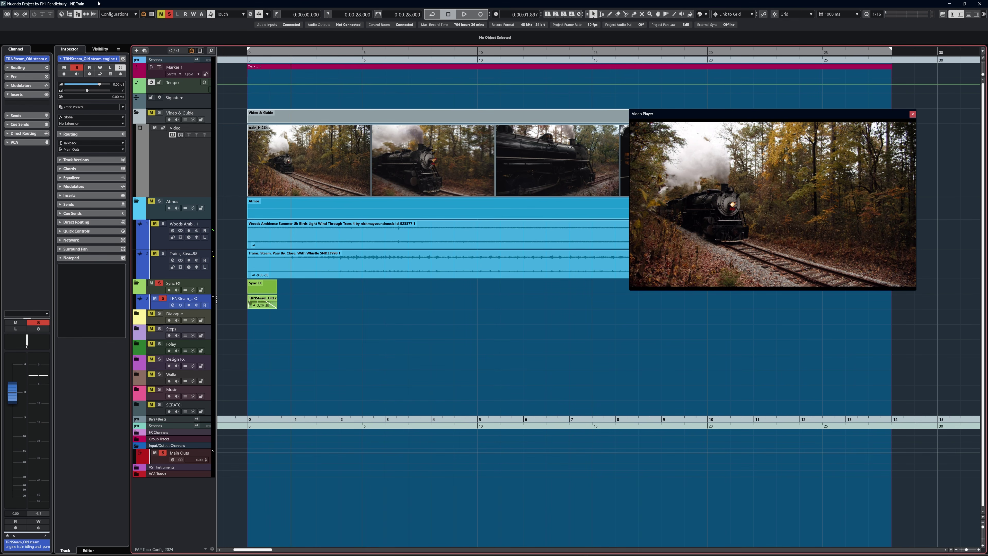
left_click(120, 11)
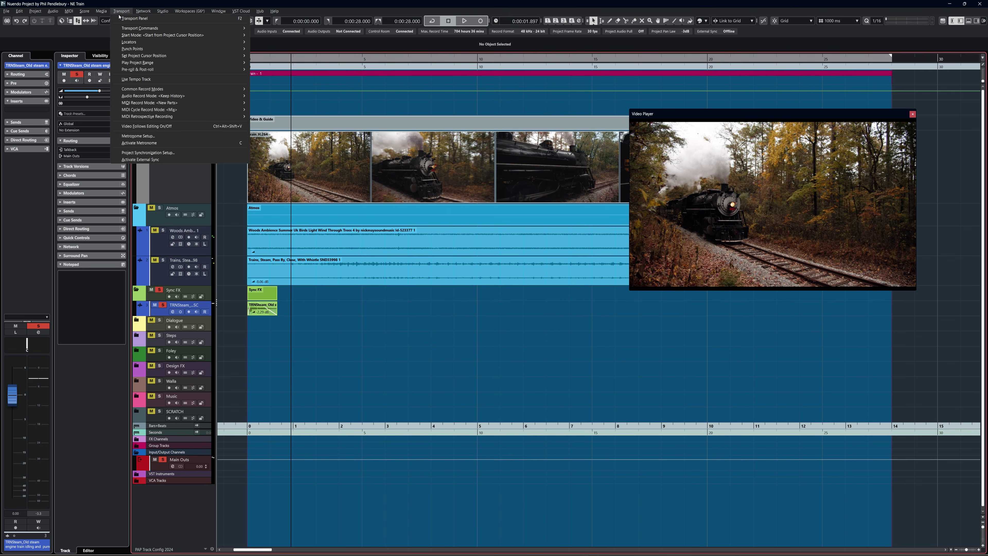
left_click(155, 127)
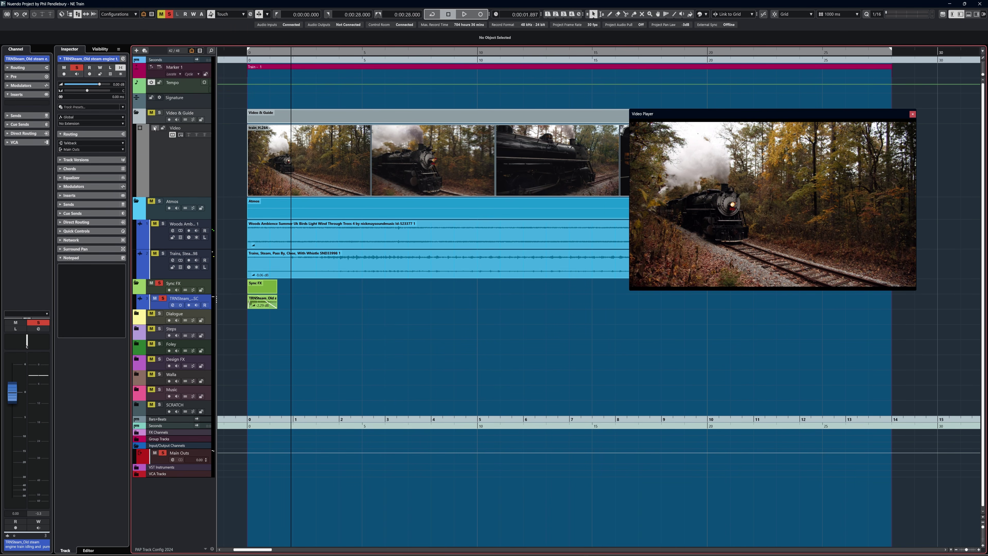
double_click(259, 305)
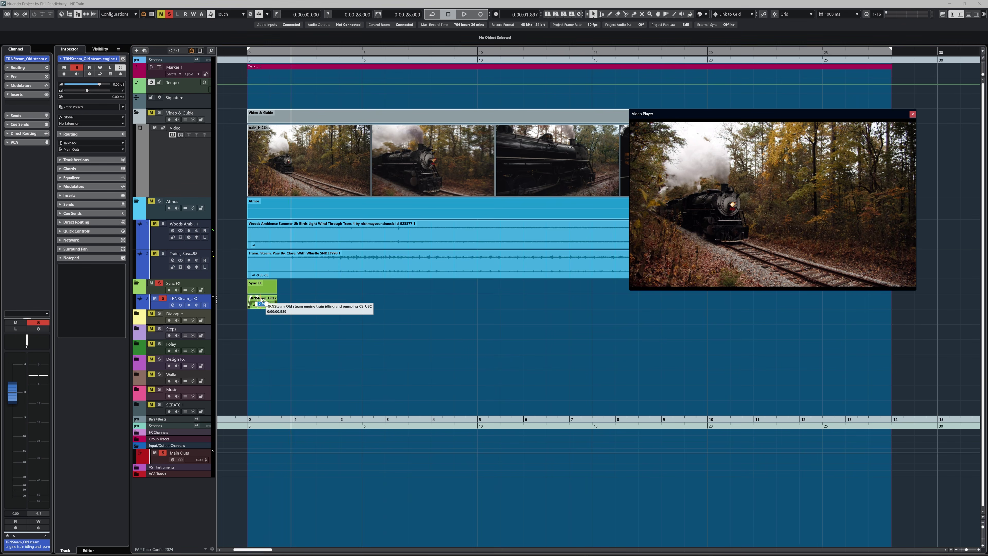
left_click_drag(261, 304, 503, 303)
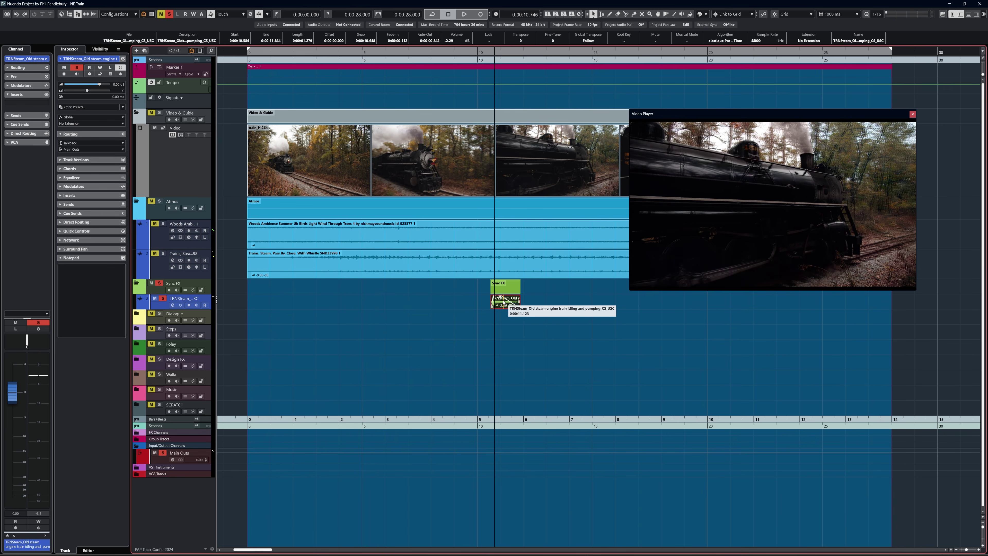
Open the idling and pumping clip in the Sample Editor, move its snap point to the first loud transient, and close the editor.
double_click(500, 303)
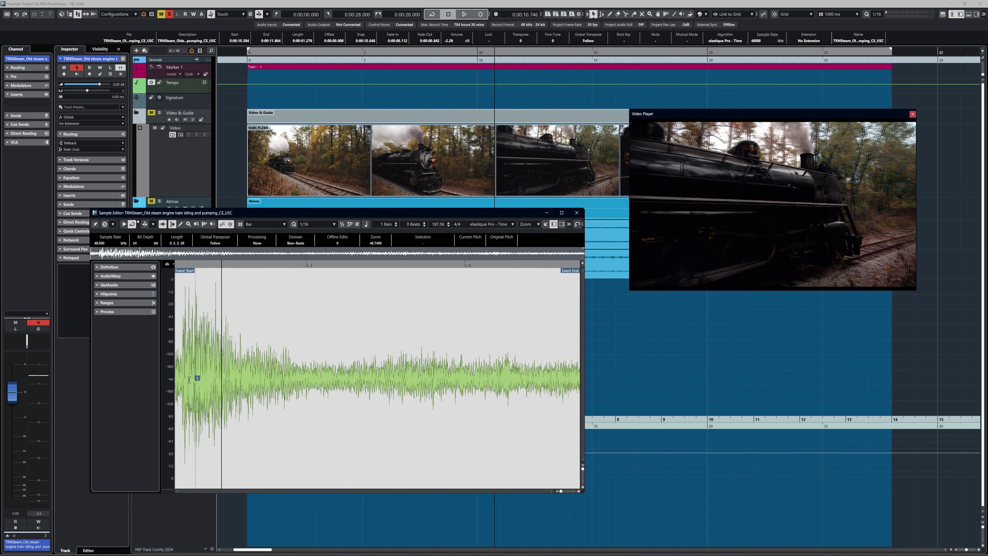
mouse_move(198, 380)
left_mouse_down()
mouse_move(268, 377)
mouse_move(188, 374)
left_mouse_up()
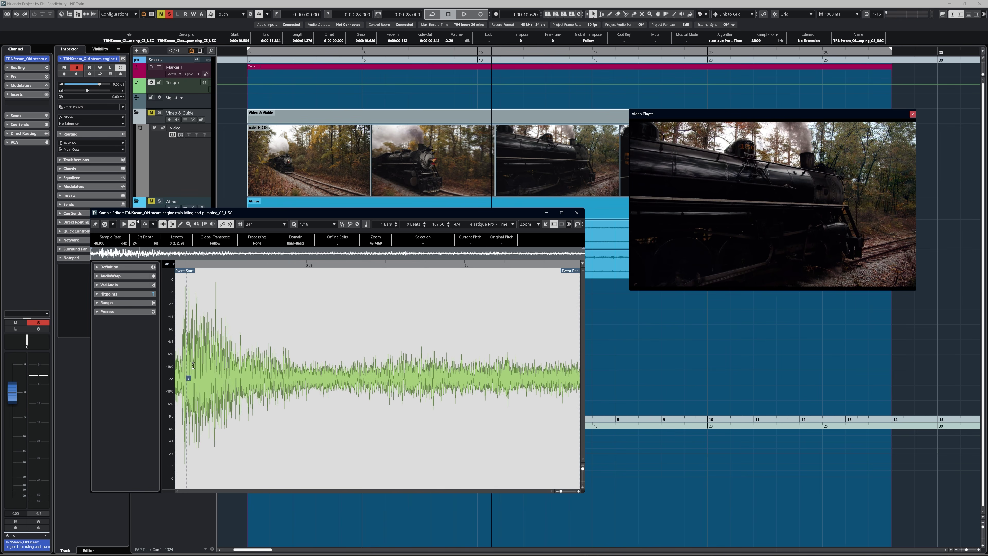
key("ctrl+e")
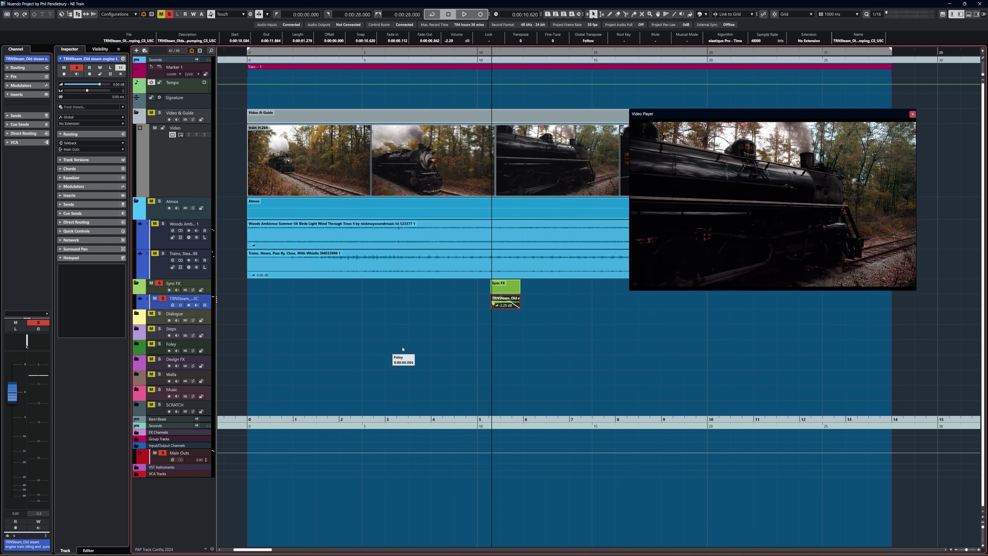
Move the idling and pumping clip back to the project start at about 0.017 seconds.
key("h")
key("h")
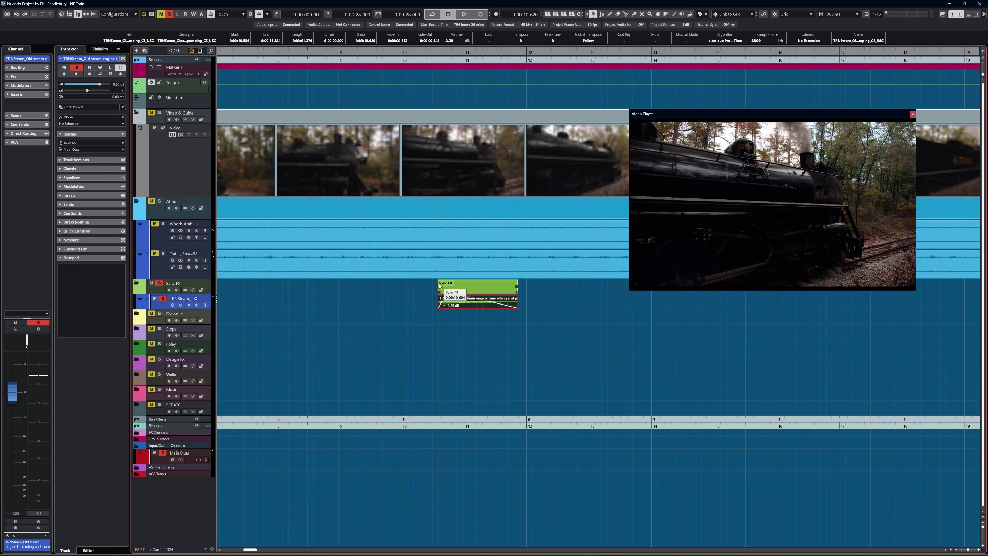
left_click(442, 292)
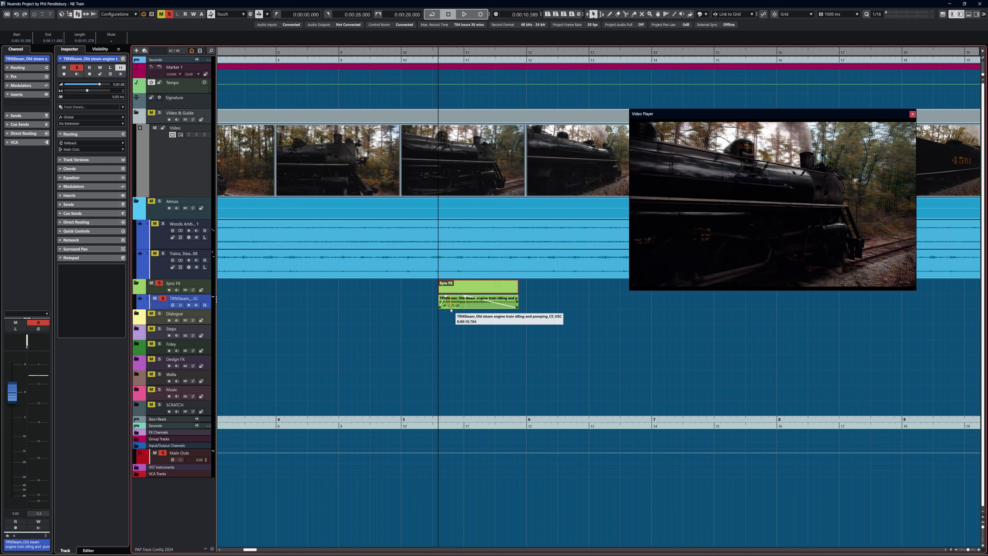
left_click_drag(478, 303, 329, 304)
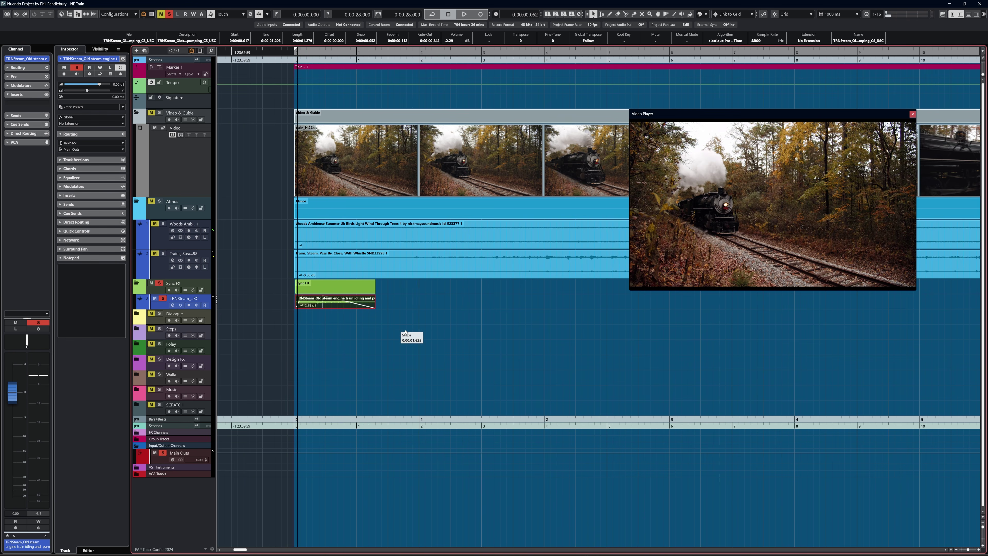
Repeat the idling and pumping clip along the timeline to cover the video, and play the sequence.
scroll(414, 331, "down", 3)
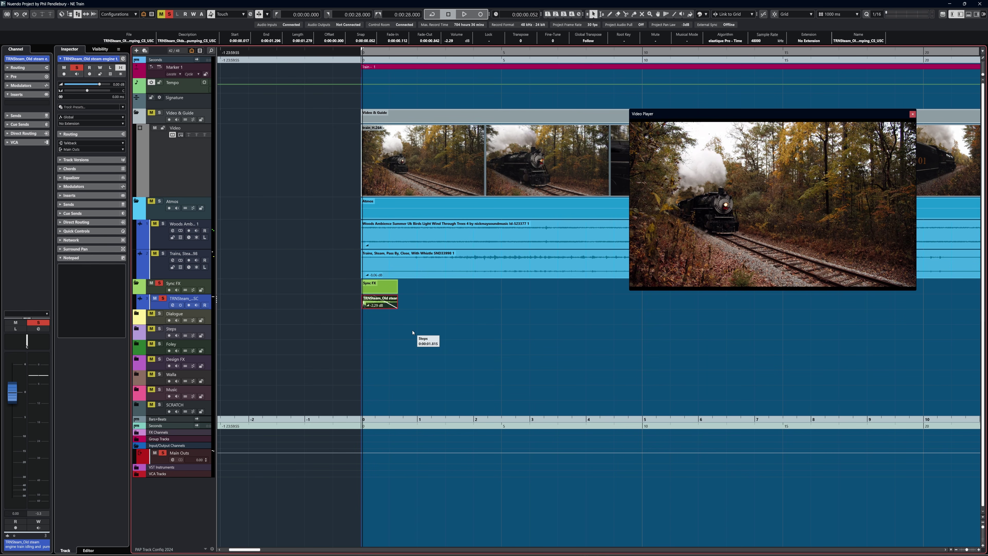
key("ctrl+k")
key("space")
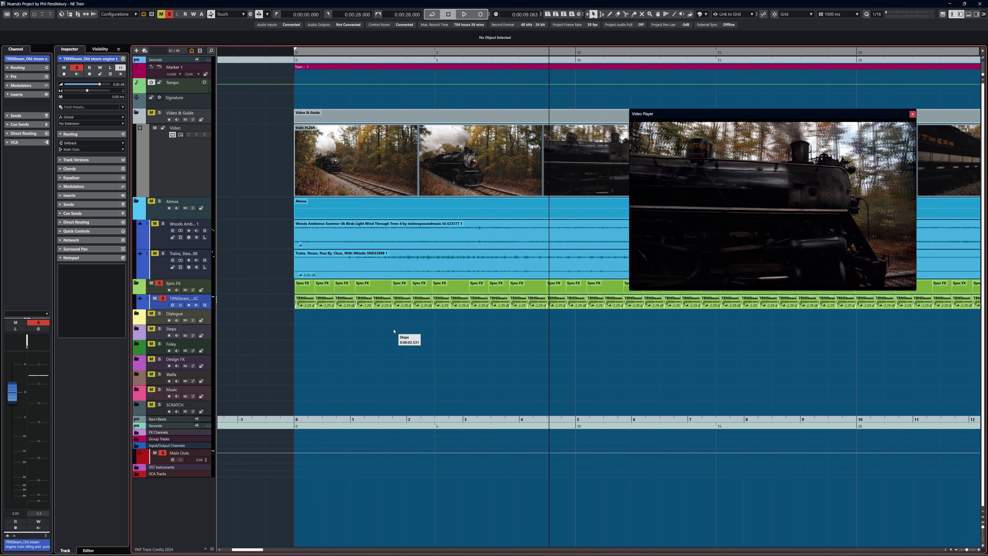
Play from the project start with the MixConsole open, lower the idling and pumping channel to -12.5 dB, and close the MixConsole.
key("Home")
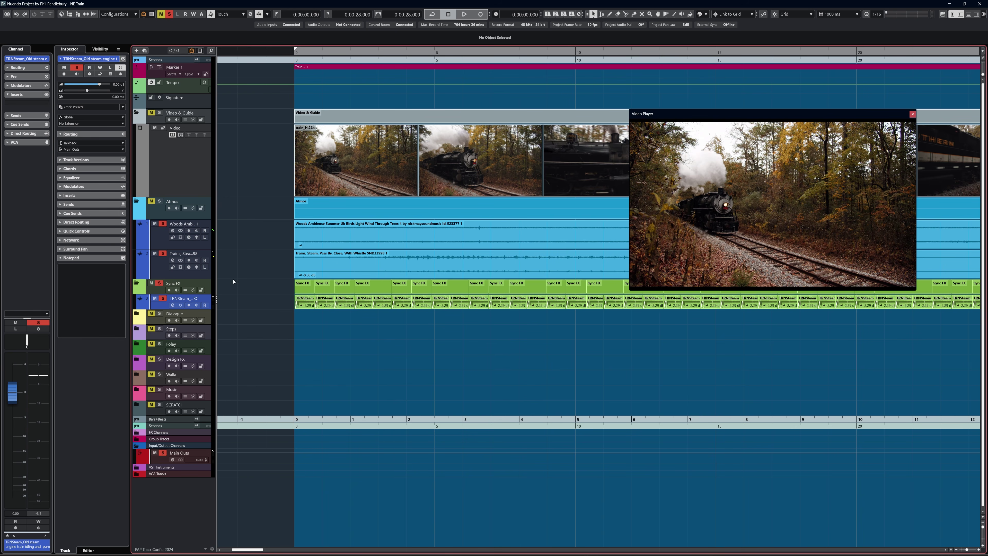
key("F3")
left_click_drag(449, 178, 551, 159)
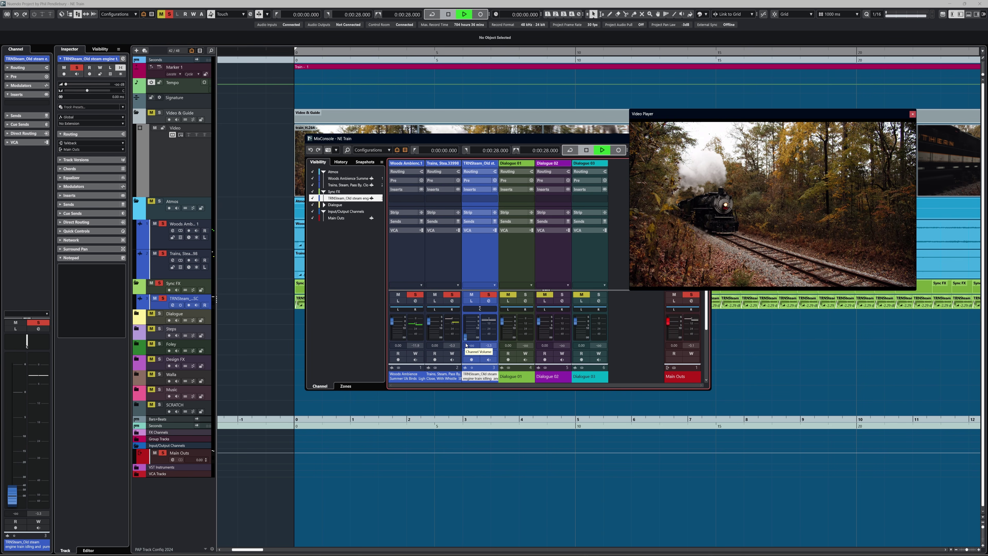
key("space")
left_click_drag(466, 338, 467, 332)
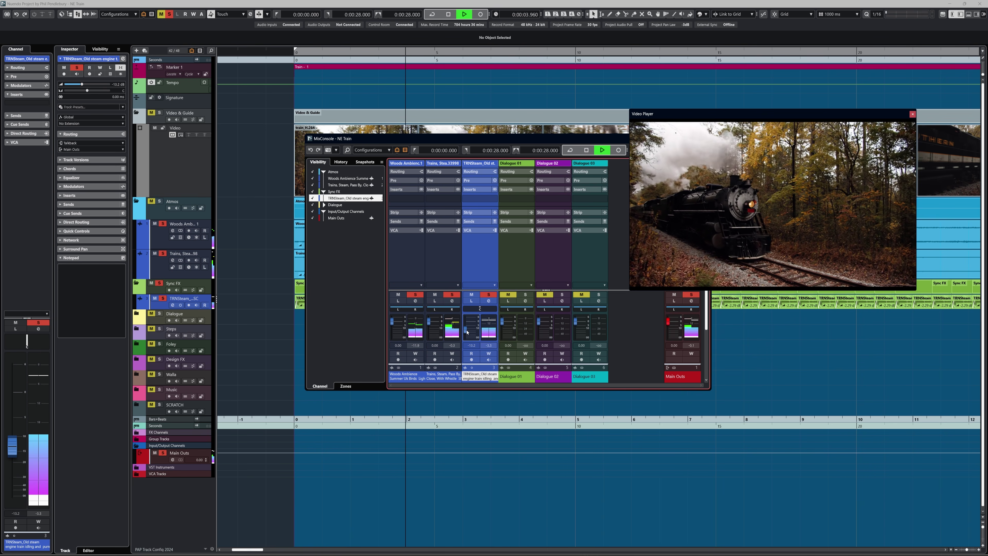
left_click_drag(466, 332, 467, 331)
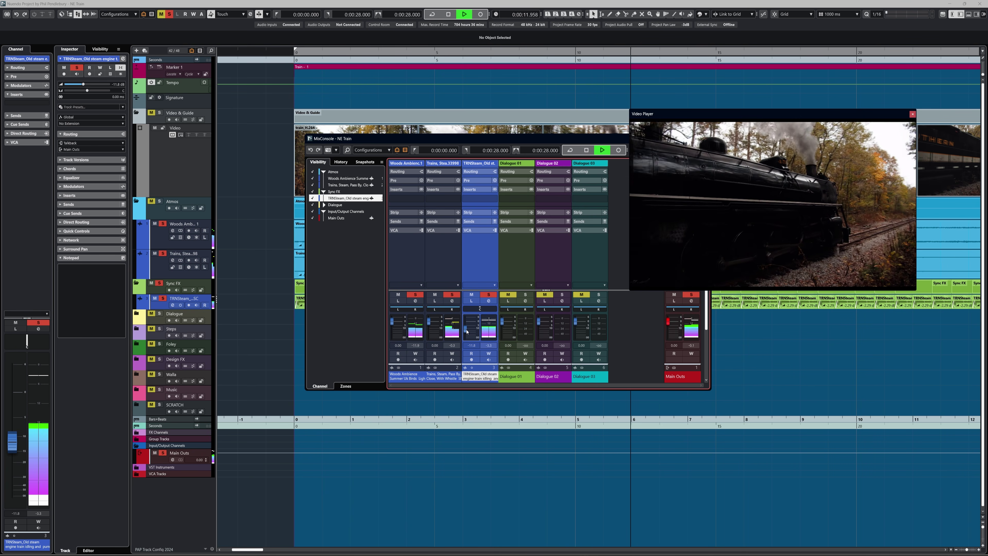
key("space")
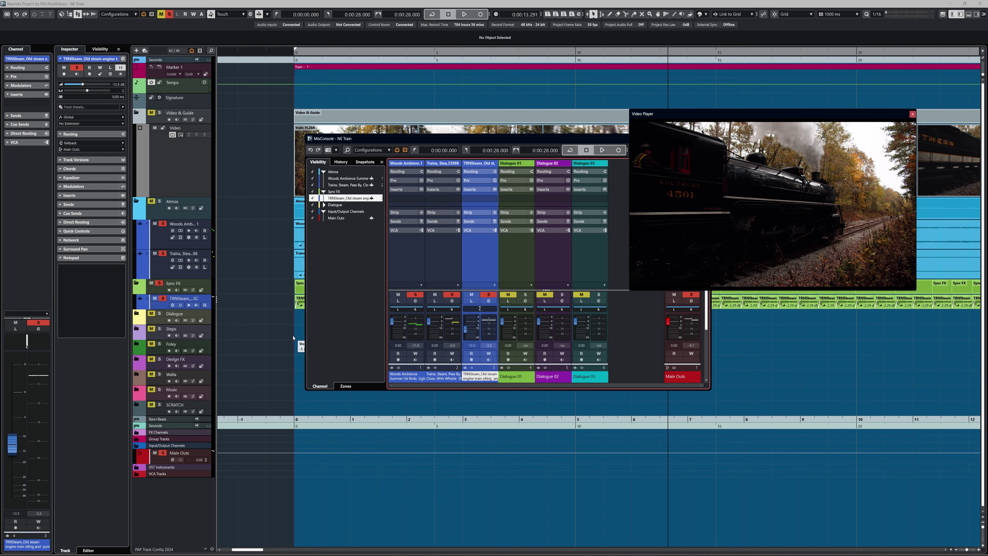
key("F3")
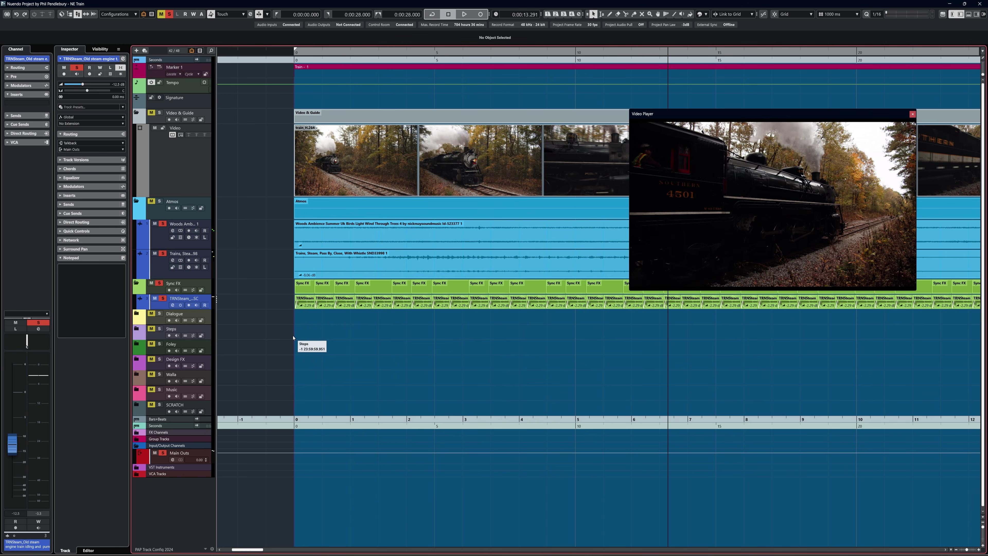
Move the G47-05-Steam Engine Train track into the Sync FX folder below the pumping track and set its clip start to about 0.077 seconds.
left_click_drag(293, 337, 160, 491)
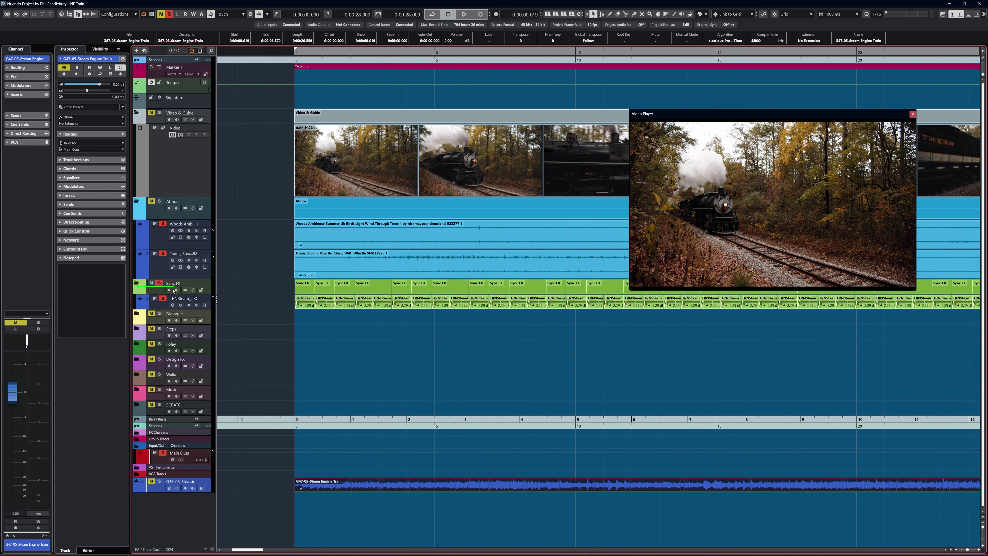
left_click_drag(173, 290, 173, 290)
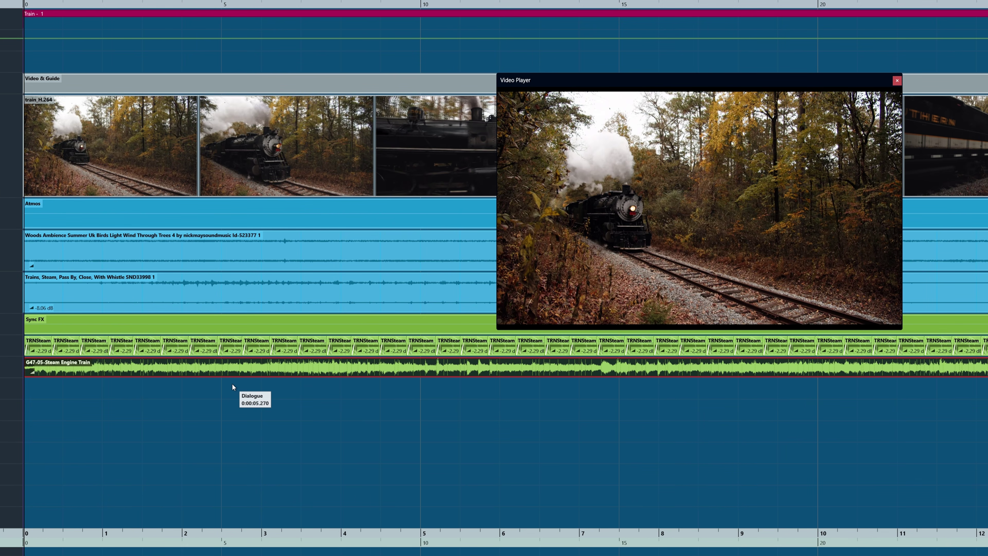
key("space")
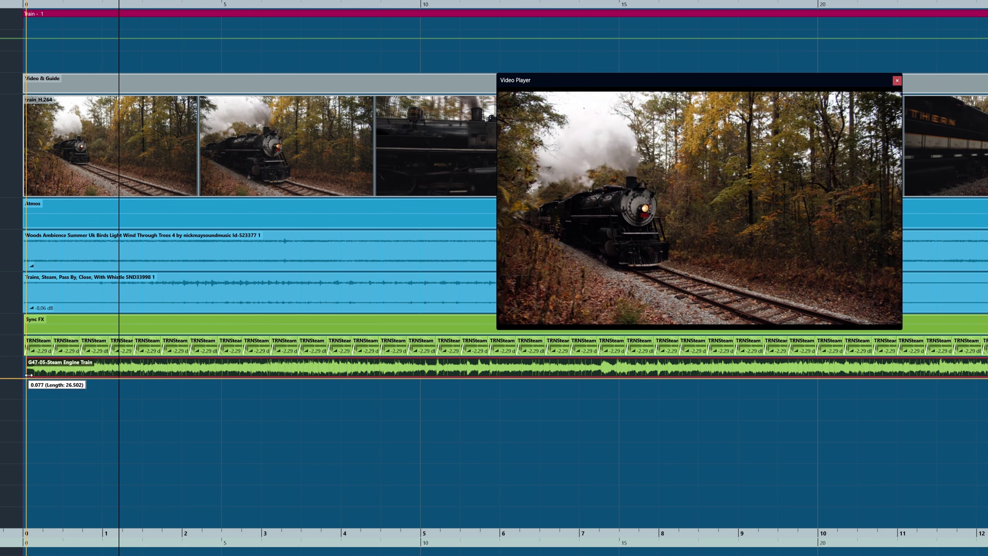
left_click_drag(56, 370, 27, 373)
Balance the Sync FX channels in the MixConsole during playback, with G47-05-Steam Engine Train at about -9.8 dB and idling and pumping at -13.2 dB.
key("F3")
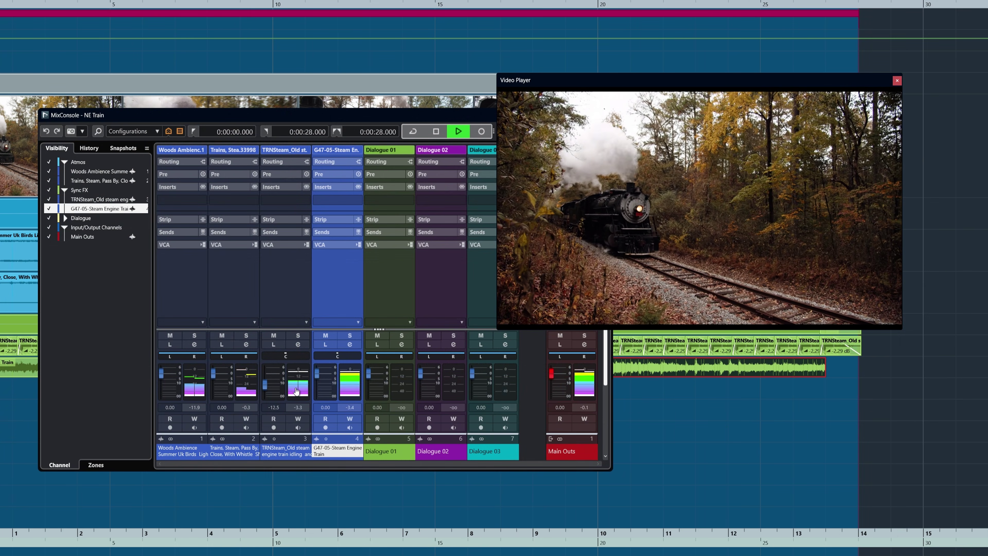
left_click_drag(319, 377, 320, 387)
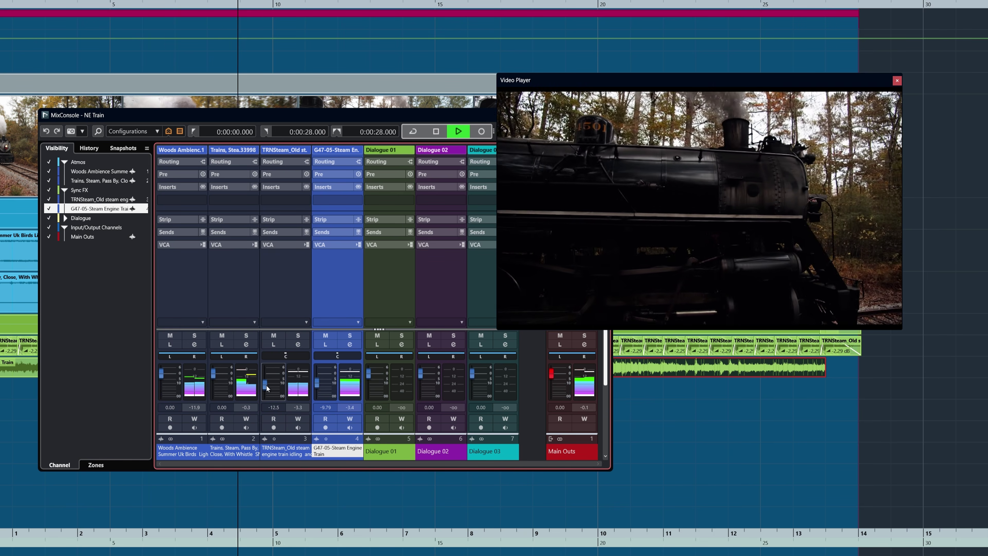
left_click_drag(267, 388, 267, 388)
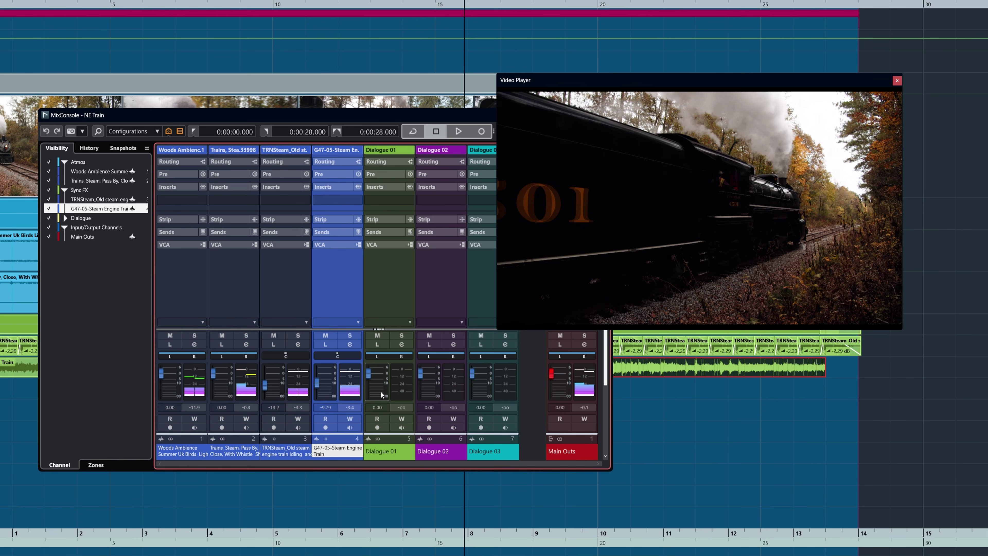
left_click_drag(429, 114, 419, 96)
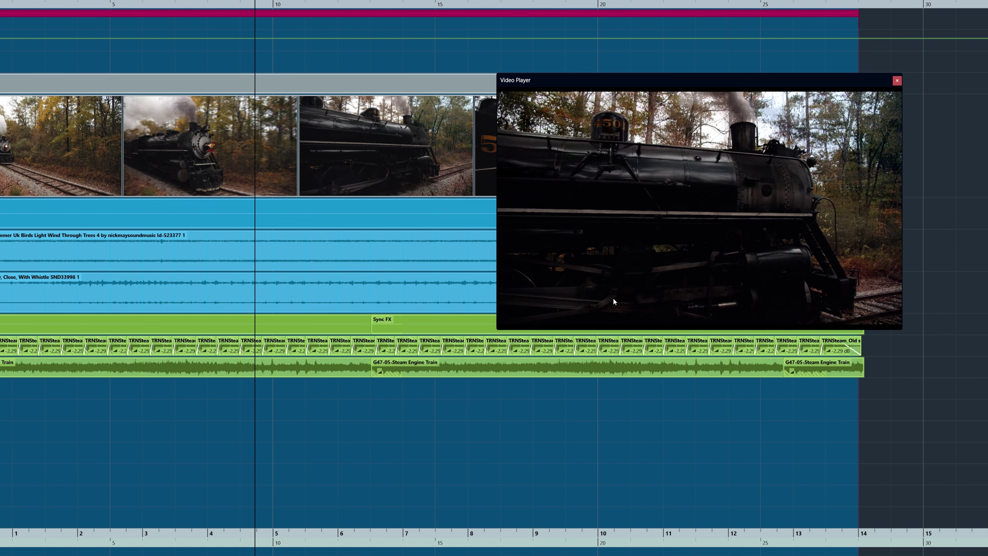
Move the project cursor to about 12 seconds.
left_click(323, 4)
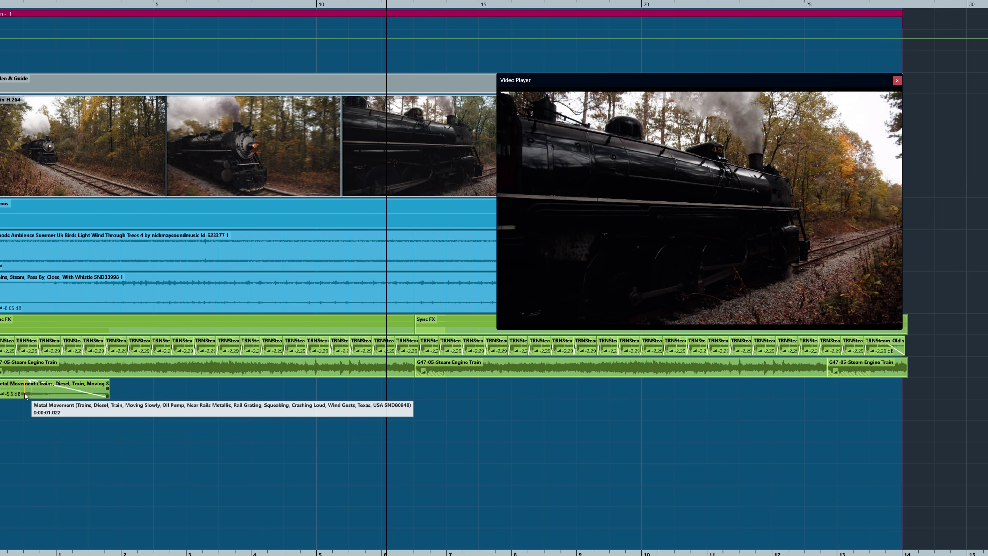
Repeat the Metal Movement clip back to back along its track to cover the full length of the video.
left_click_drag(25, 393, 421, 394)
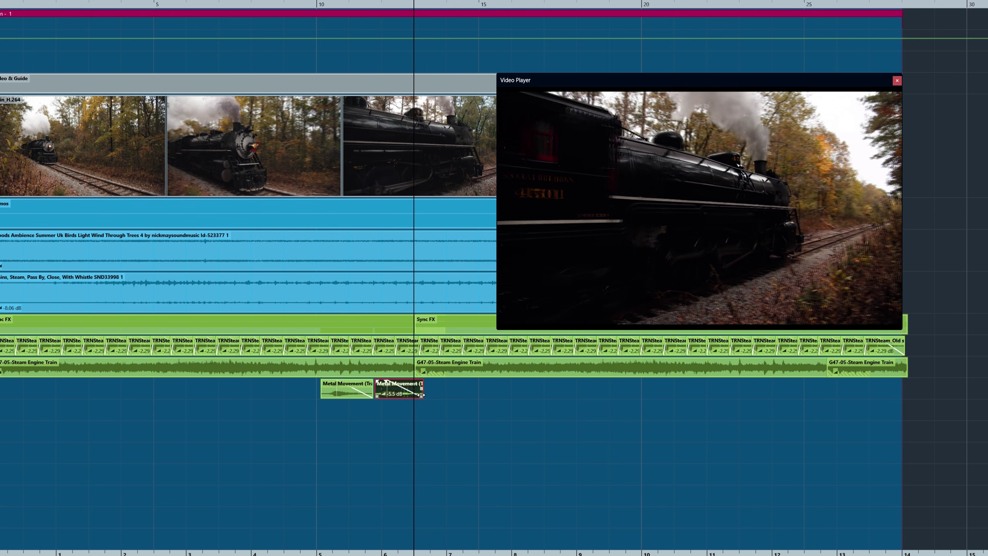
left_click_drag(422, 394, 423, 396)
left_click(340, 391, "shift")
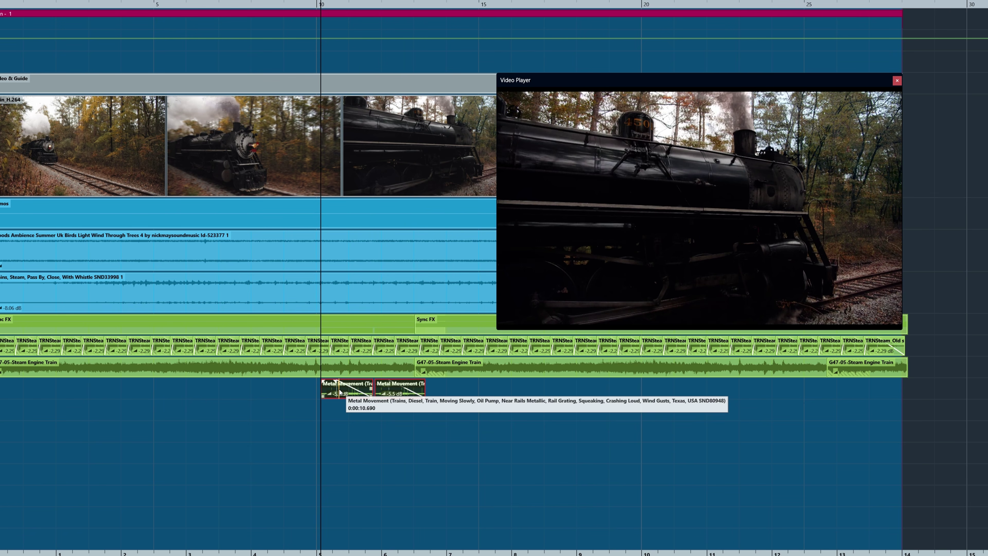
left_click_drag(340, 391, 232, 393)
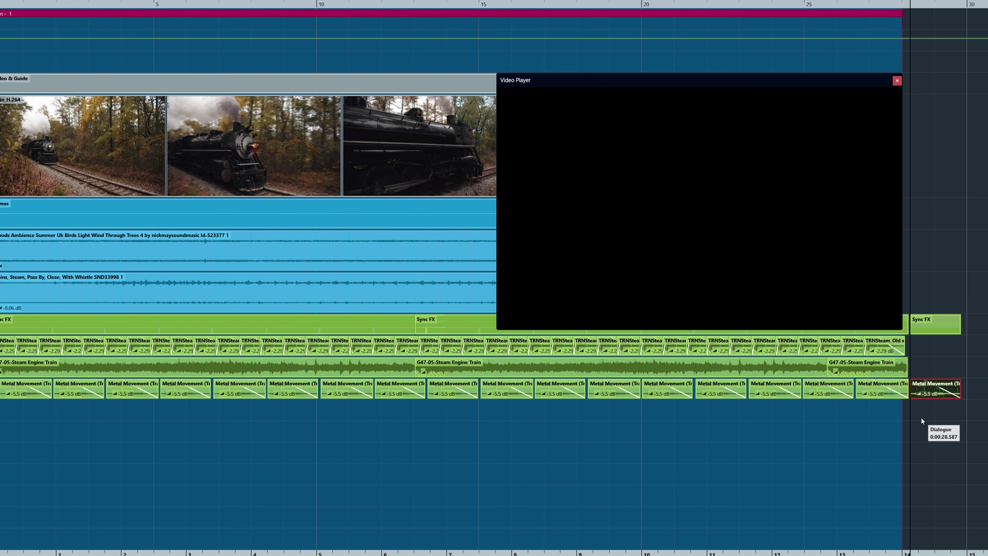
Lower the Metal Movement channel to -14.0 dB in the MixConsole and close the mixer.
key("F3")
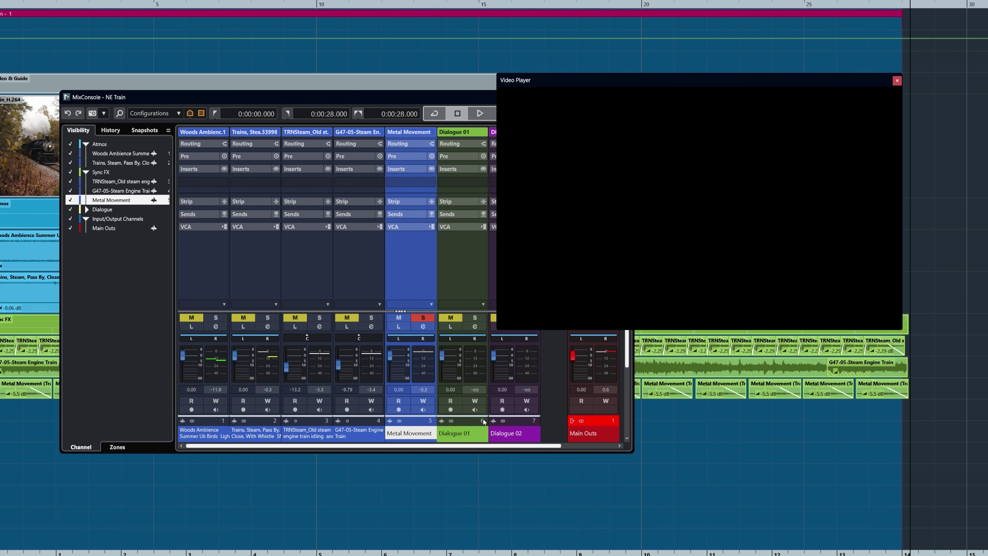
left_click(393, 359)
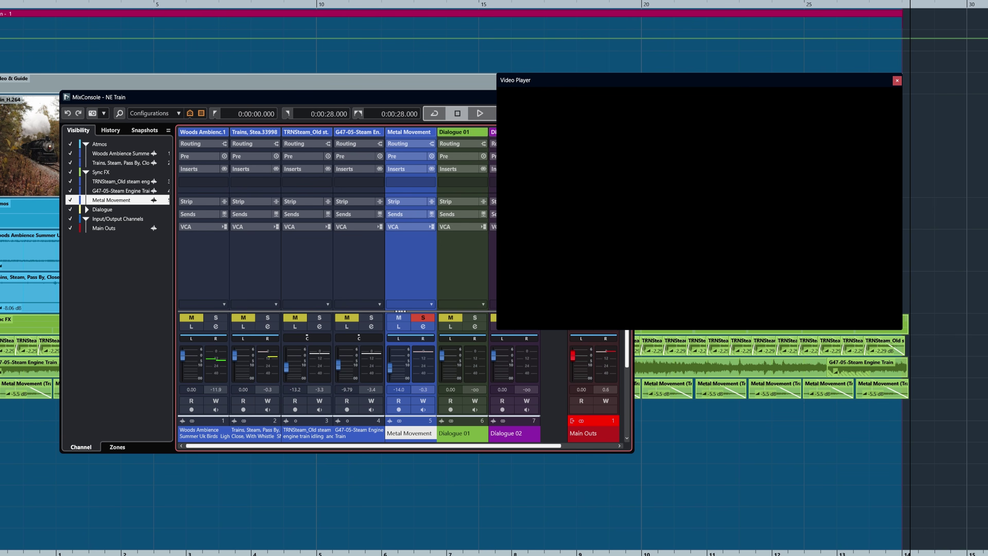
key("F3")
Play the mix from the project start and lower the G47-05-Steam Engine Train channel to about -16.5 dB in the MixConsole.
key("Home")
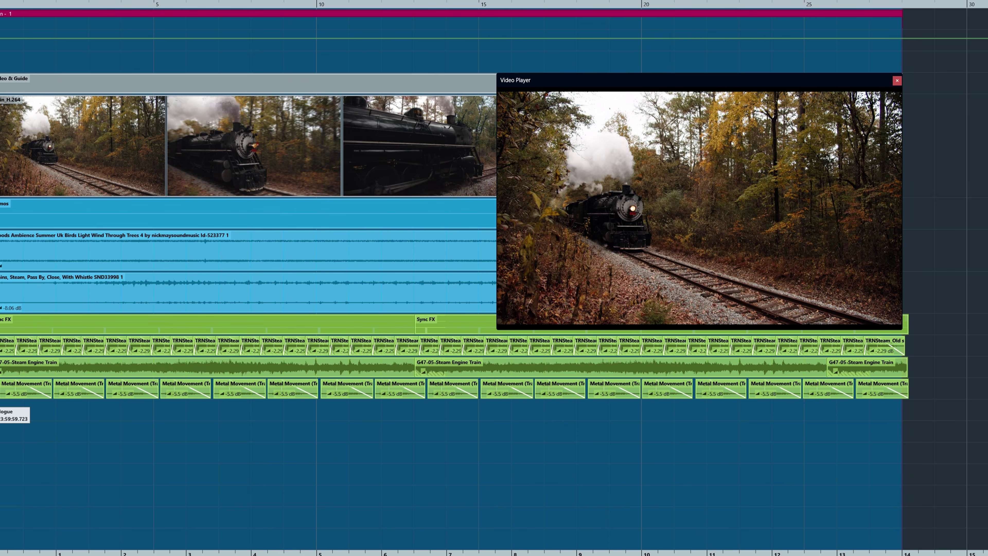
key("space")
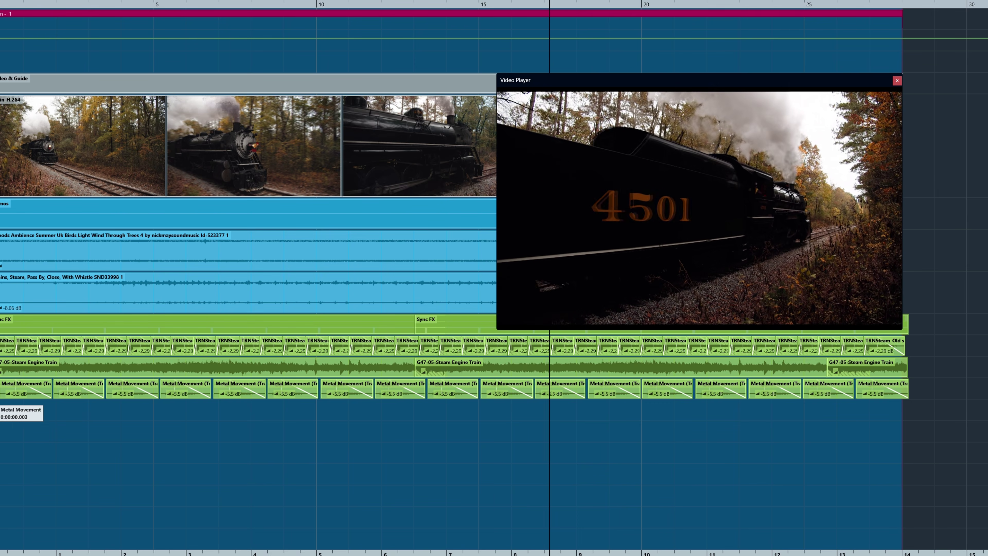
key("F3")
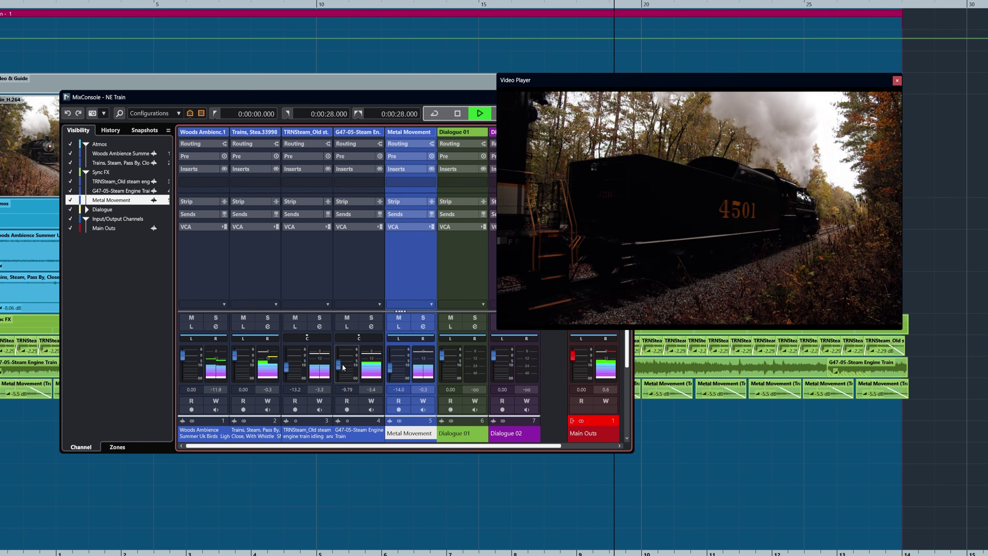
left_click_drag(339, 372, 339, 373)
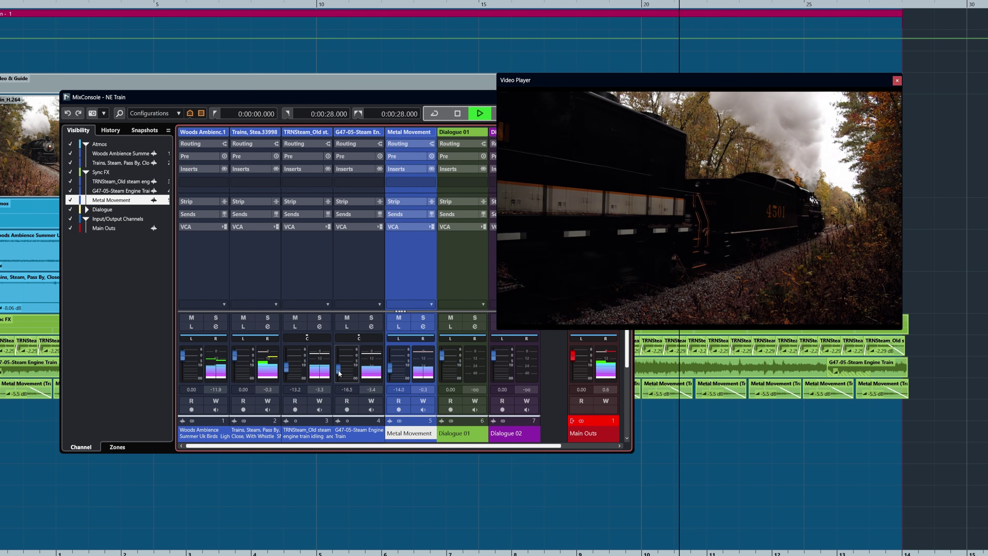
key("space")
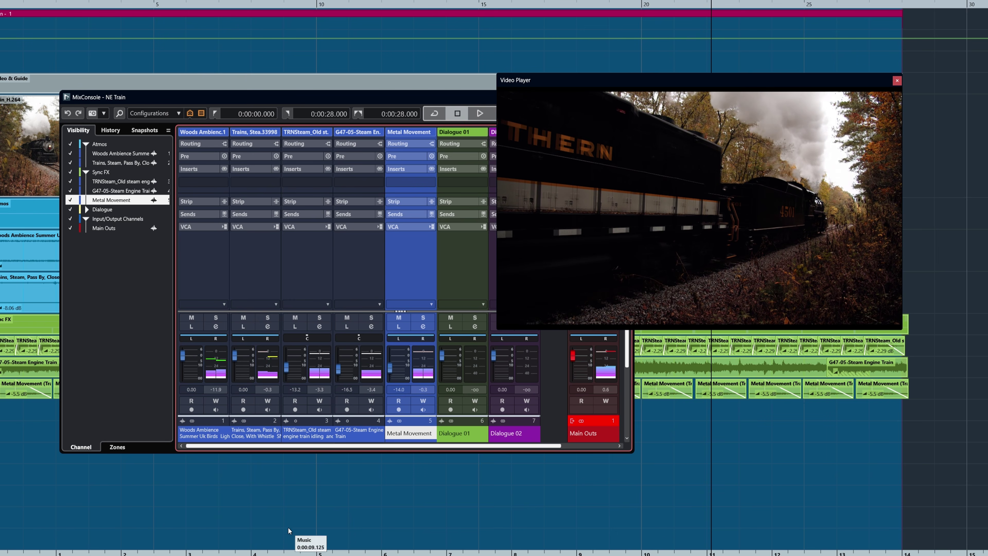
key("F3")
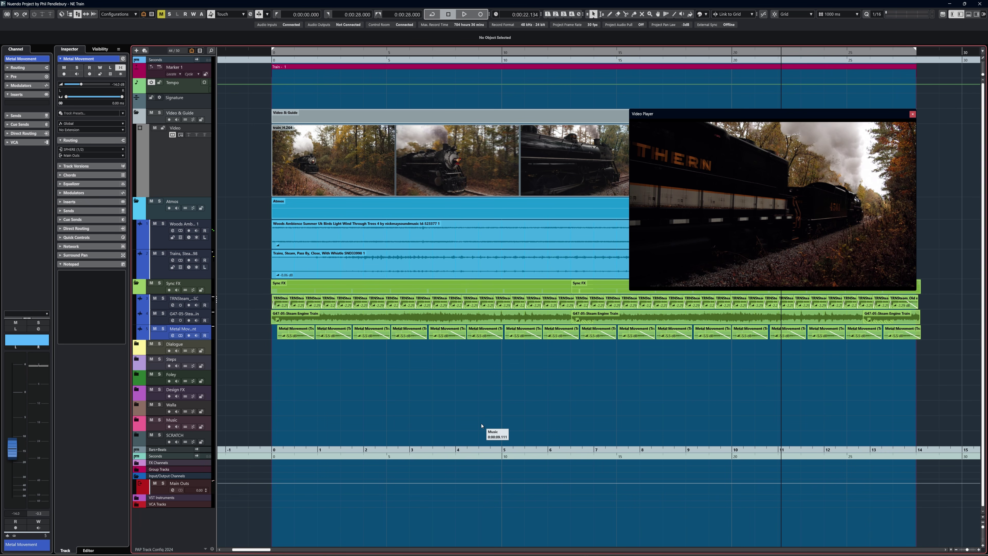
Add the Flying Scotsman onboard carriage sound as a new track and move it into the Sync FX folder below Metal Movement.
left_click_drag(482, 425, 159, 516)
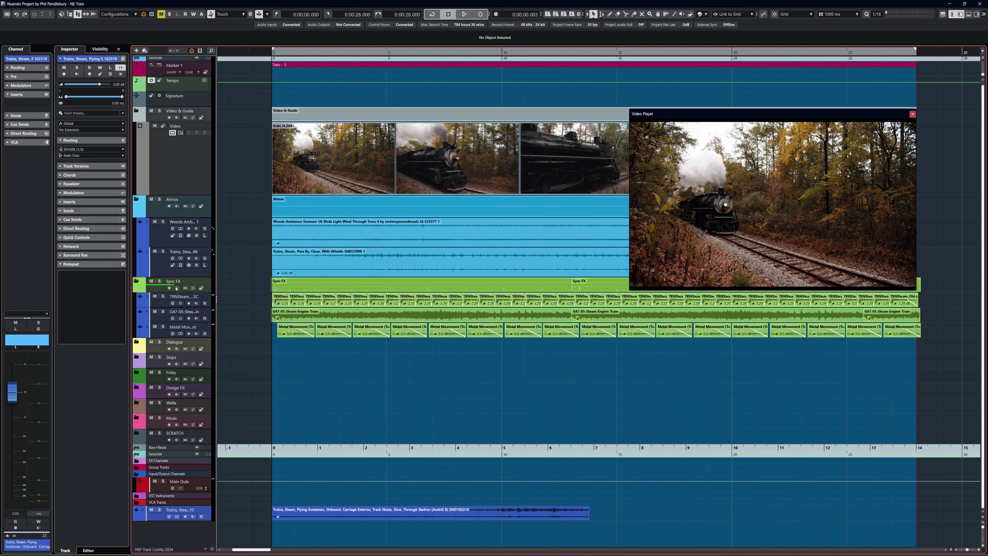
left_click_drag(176, 288, 176, 287)
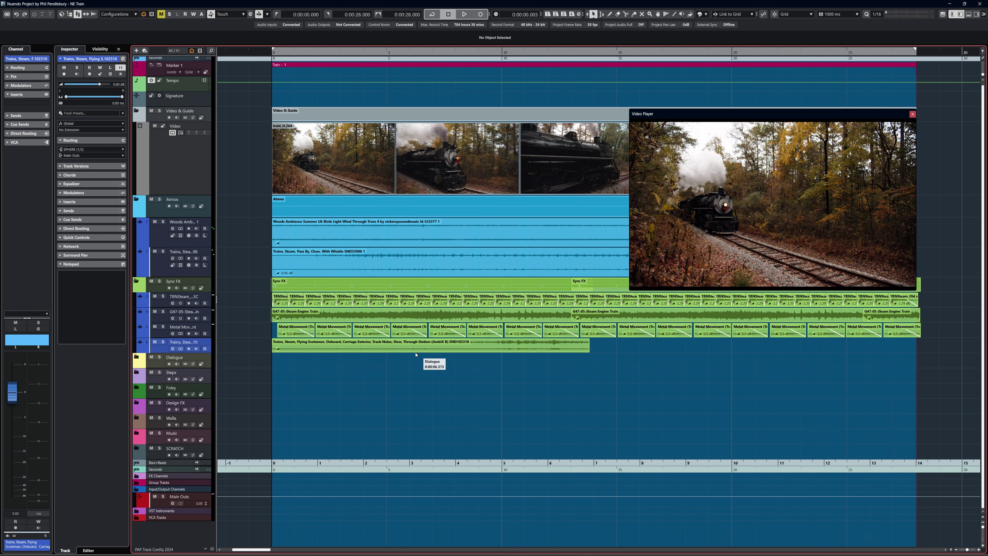
Start the Flying Scotsman clip at about 16.67 seconds, fade it in over about 2.6 seconds, and trim its end to 28.126 seconds.
left_click_drag(382, 348, 764, 349)
left_click_drag(658, 341, 718, 341)
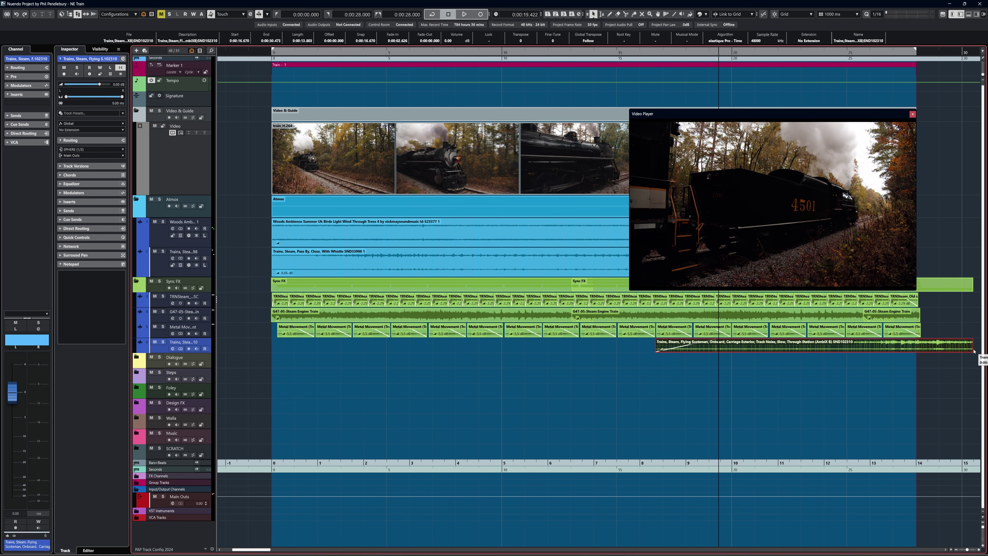
left_click_drag(971, 349, 918, 349)
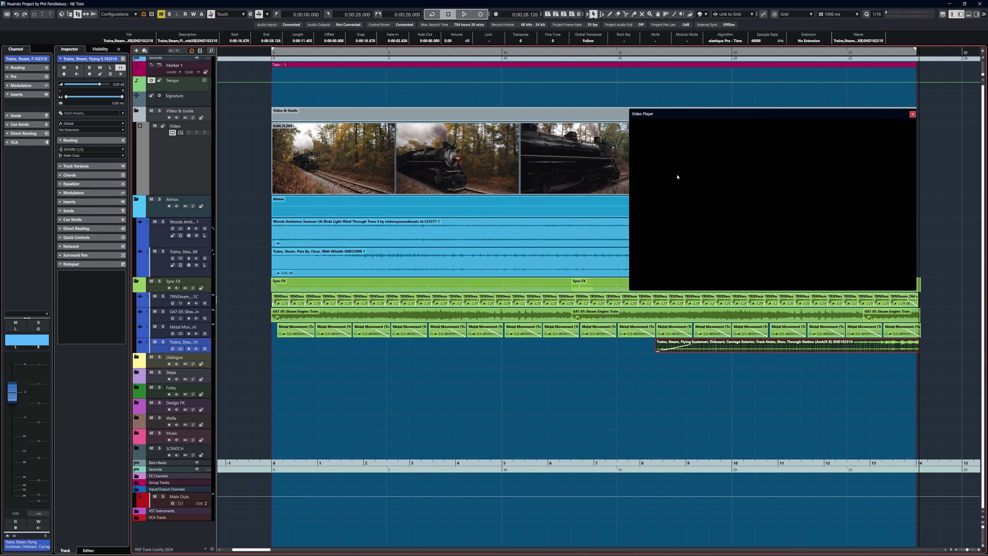
Audition the soloed Flying Scotsman track from about 15 seconds, then return to the project start and clear the solo.
left_click(621, 52)
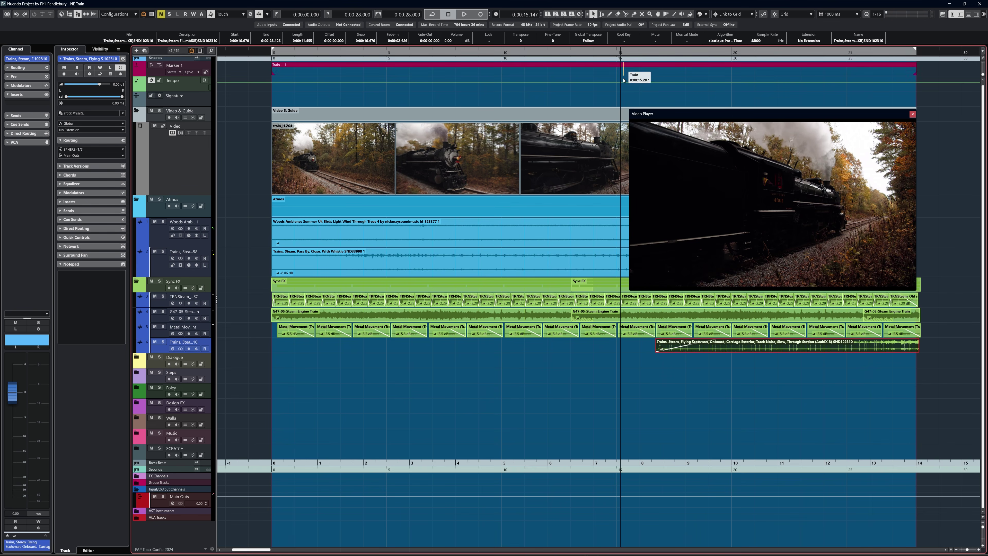
left_click(163, 342)
key("space")
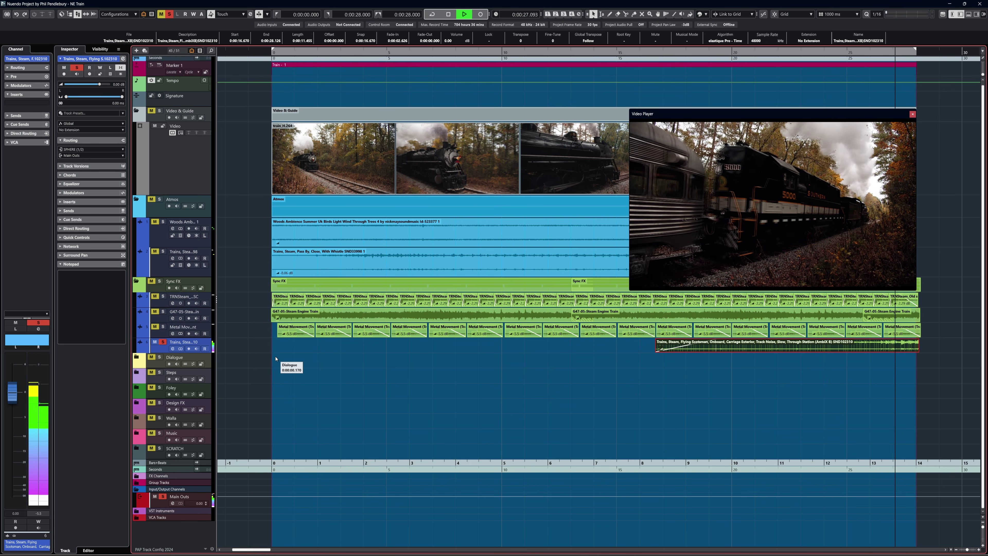
key("Home")
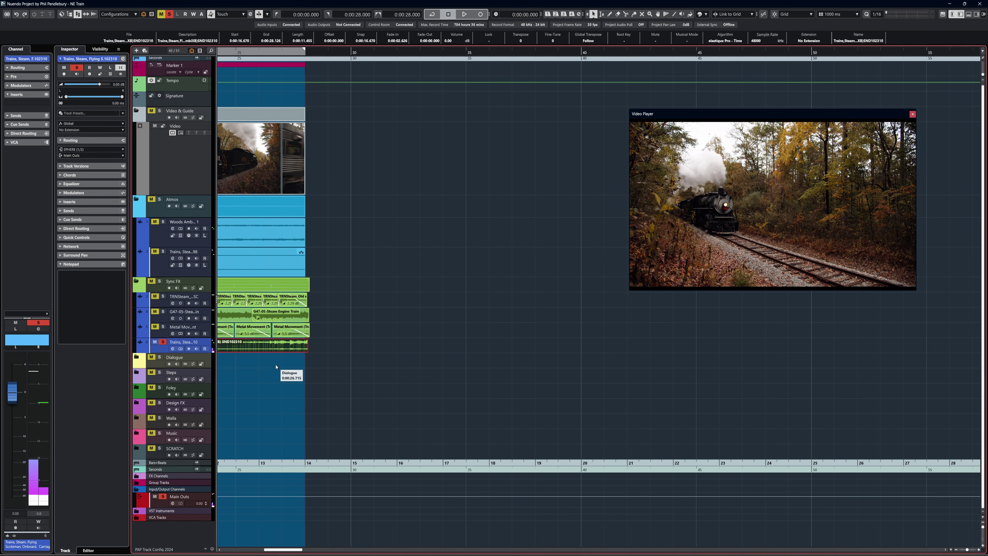
left_click(280, 375)
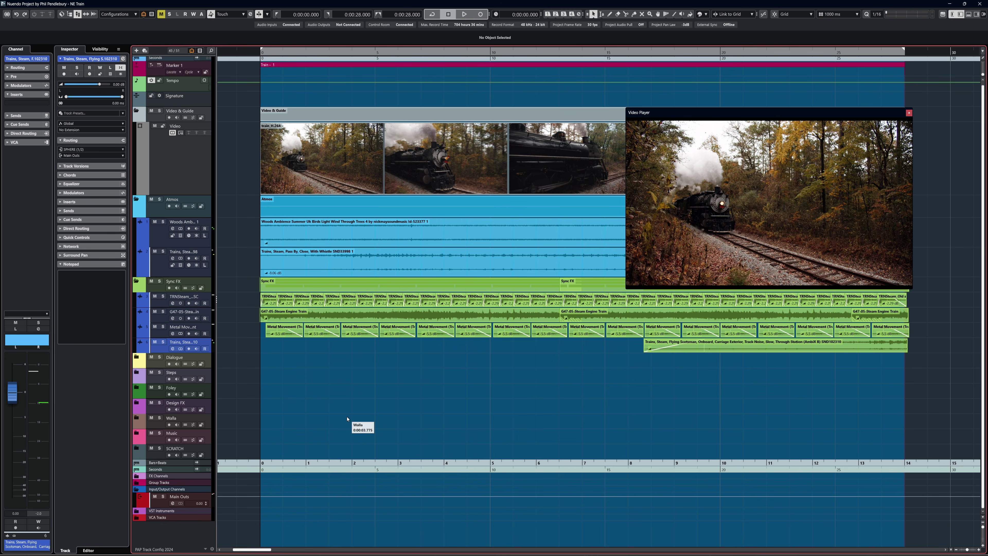
Delete the unused folders from Dialogue through SCRATCH and collapse the Input/Output Channels folder.
left_click(183, 359)
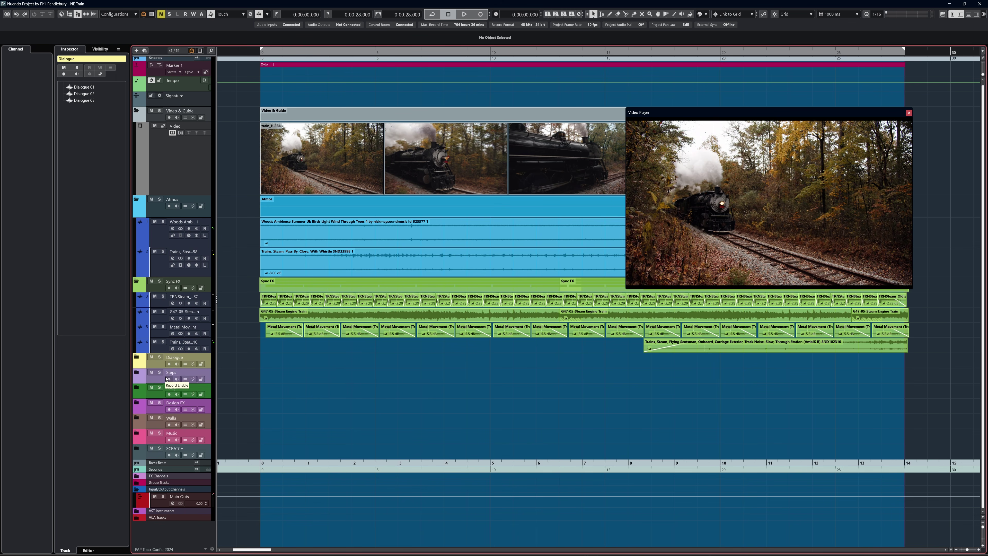
right_click(159, 364)
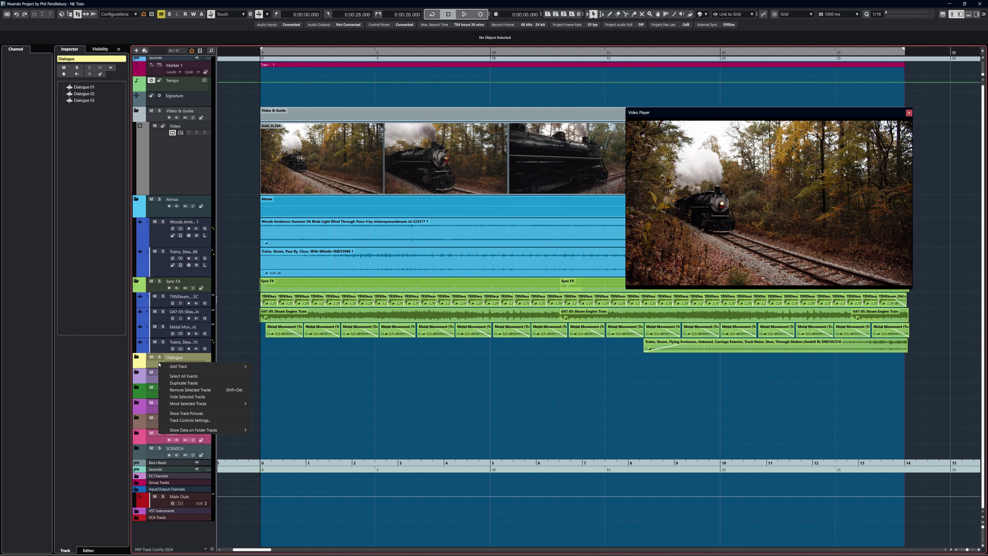
left_click(189, 389)
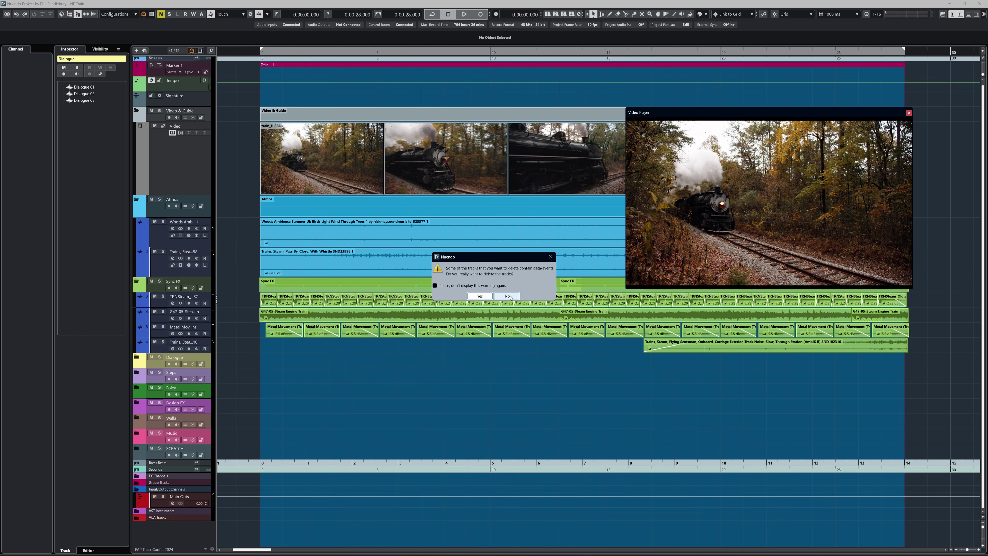
left_click(480, 297)
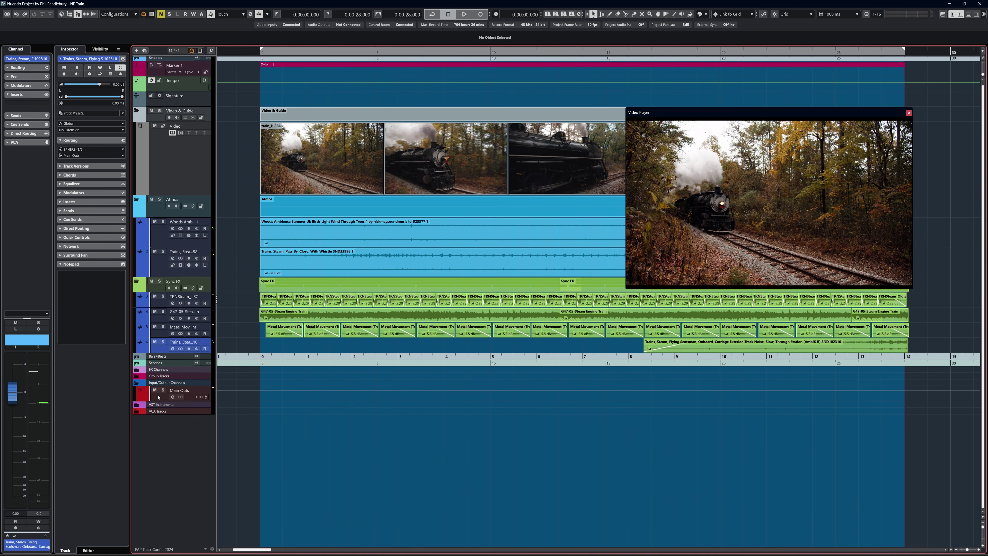
left_click(137, 383)
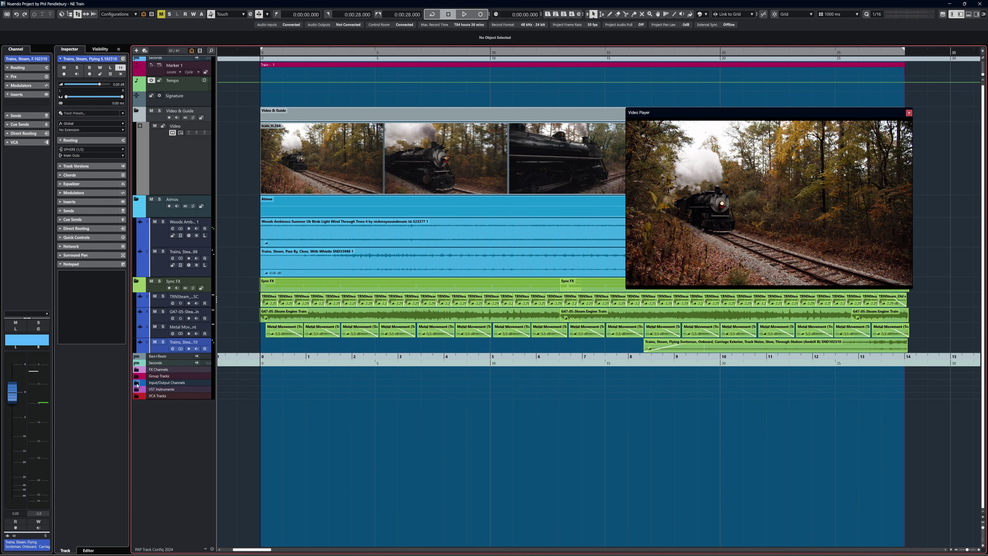
Route the two Atmos tracks, Woods Ambience and the steam train pass-by, to a new group channel named Ambience.
left_click(158, 237)
left_click(159, 269, "shift")
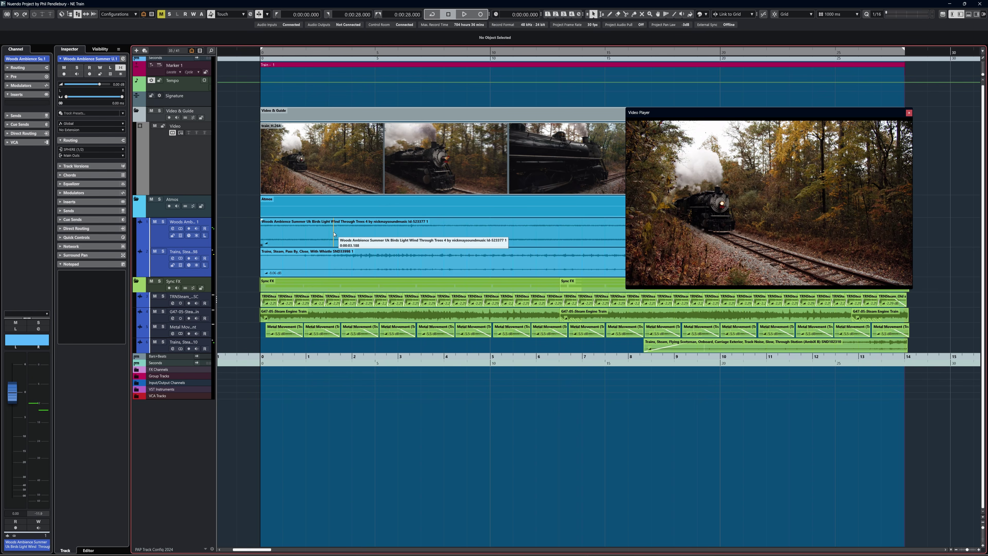
key("F3")
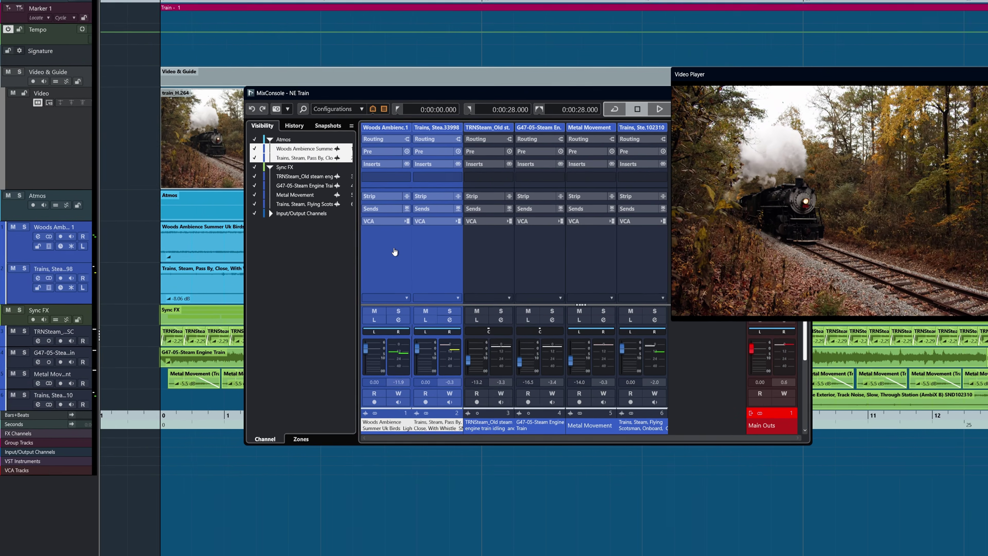
right_click(427, 238)
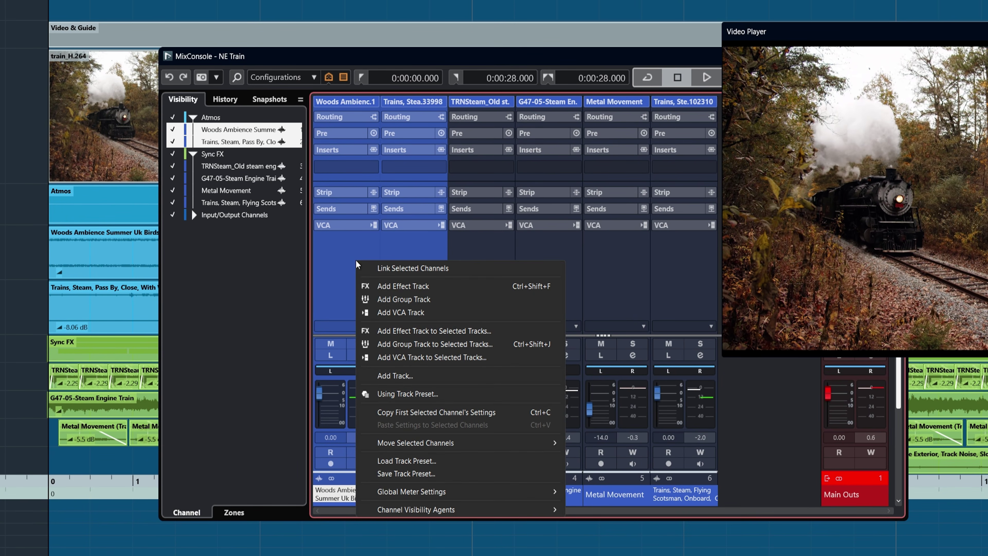
left_click(412, 298)
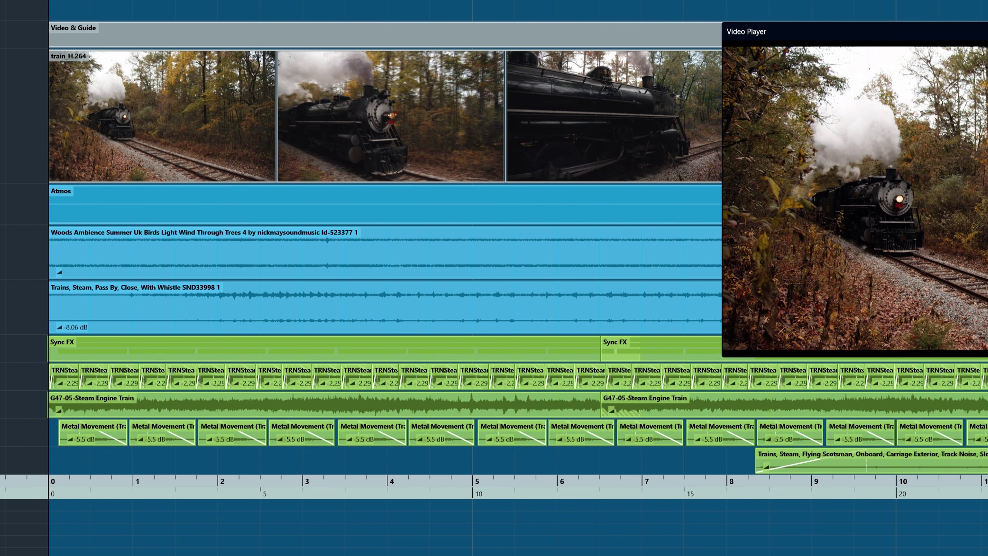
Route the TRNSteam idling, G47-05-Steam Engine Train and Metal Movement channels to a new stereo group named Main Train.
key("F3")
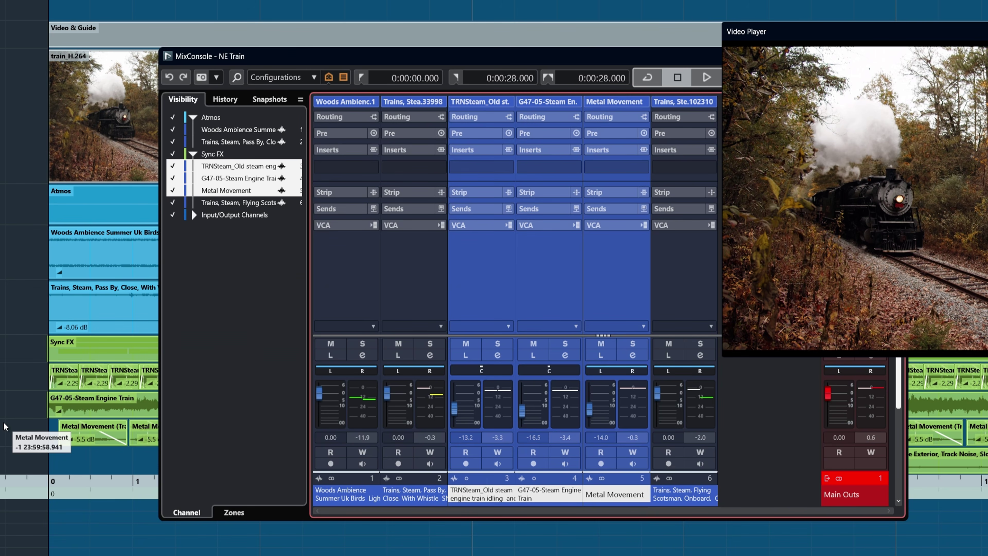
right_click(502, 280)
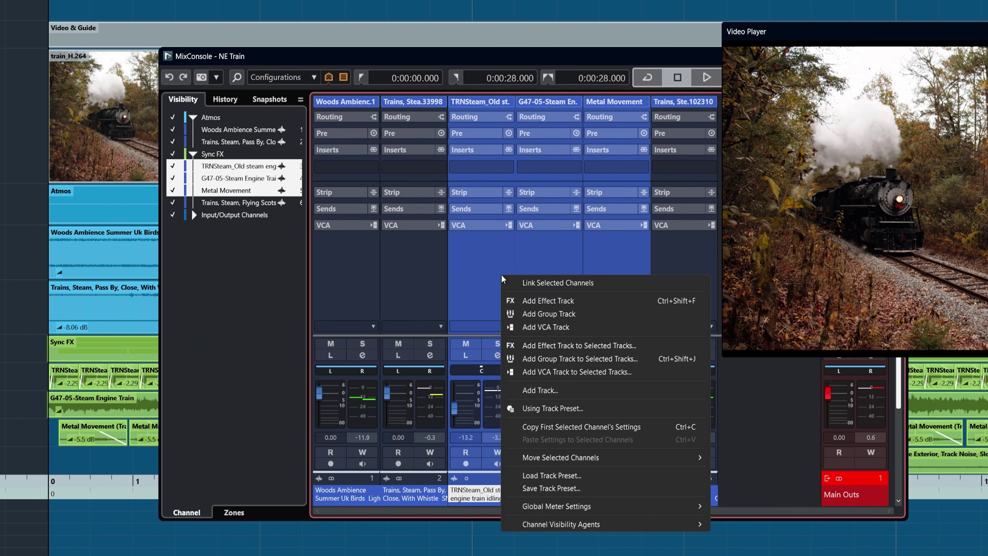
left_click(560, 319)
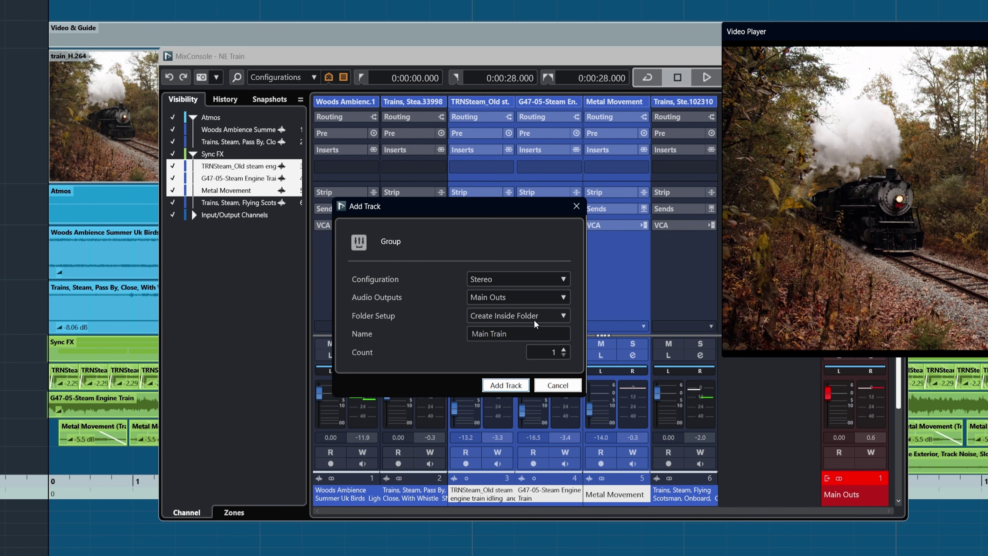
key("Return")
key("F3")
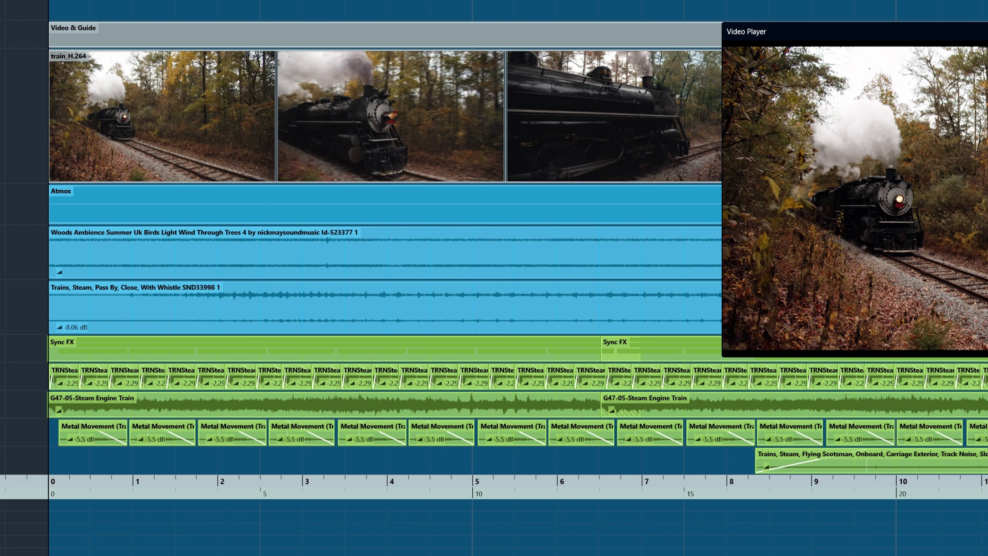
Route the Flying Scotsman channel to a new stereo group named Carriage, output to Main Outs.
key("F3")
right_click(679, 271)
left_click(739, 301)
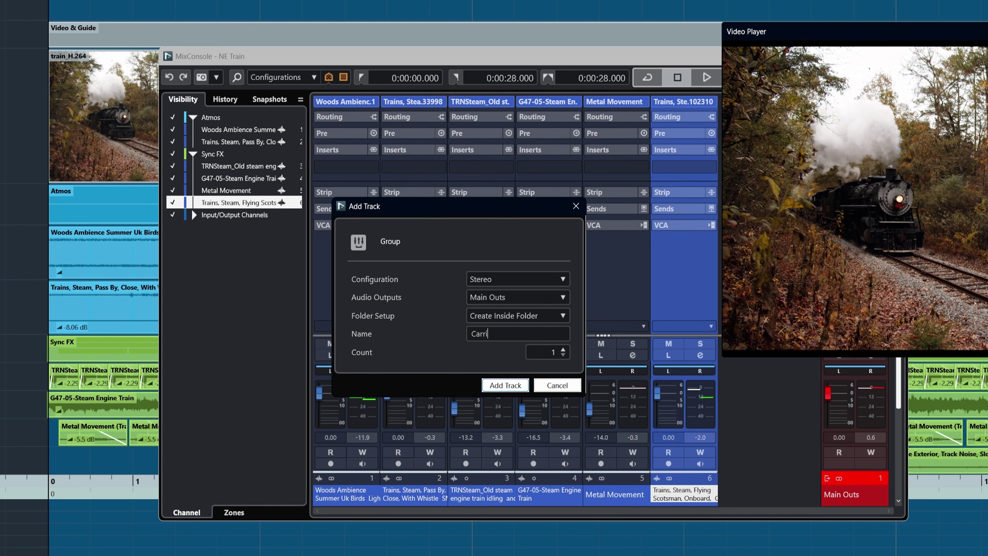
key("Return")
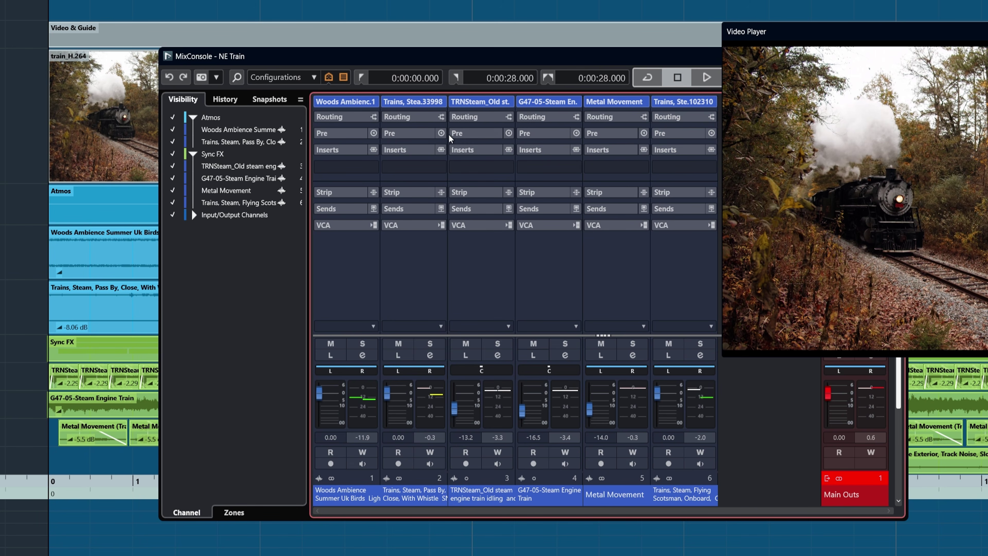
Filter the MixConsole to show only the group channels beside the main output.
left_click(343, 78)
left_click(366, 141)
left_click(343, 77)
left_click(342, 77)
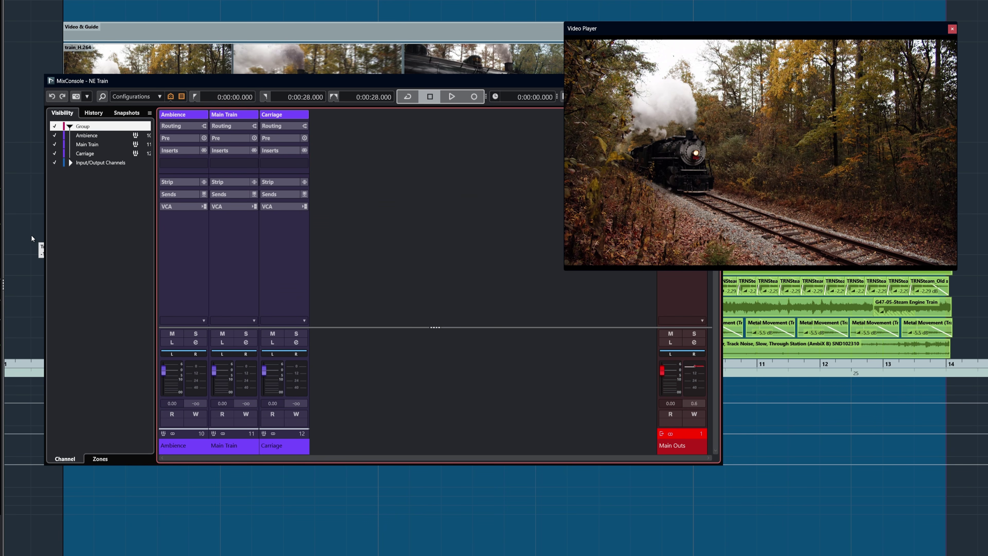
During playback, set the steam pass-by to -6.42, TRNSteam -14.8, G47-05 -17.3, Metal Movement -16.5 and Flying Scotsman -1.86 dB.
key("F3")
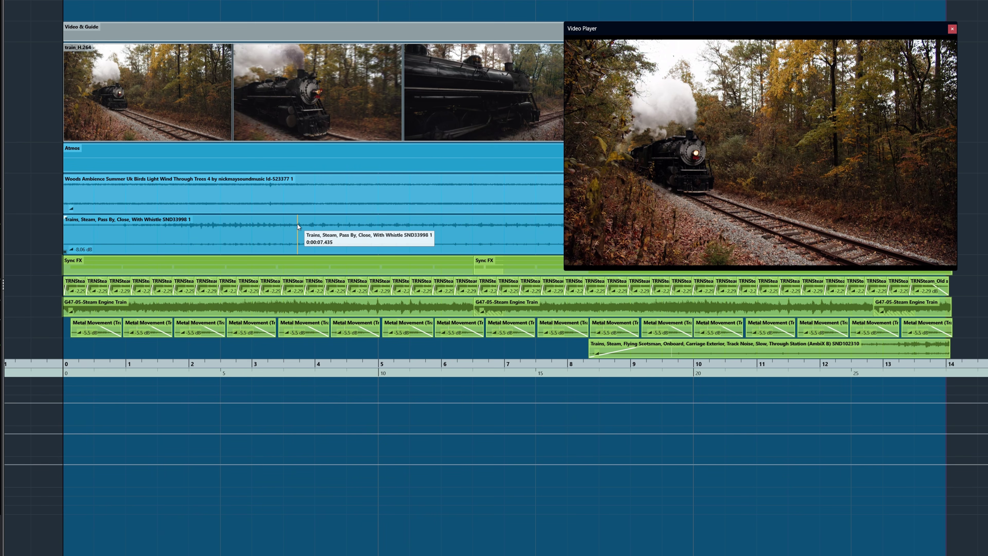
key("F3")
key("F3")
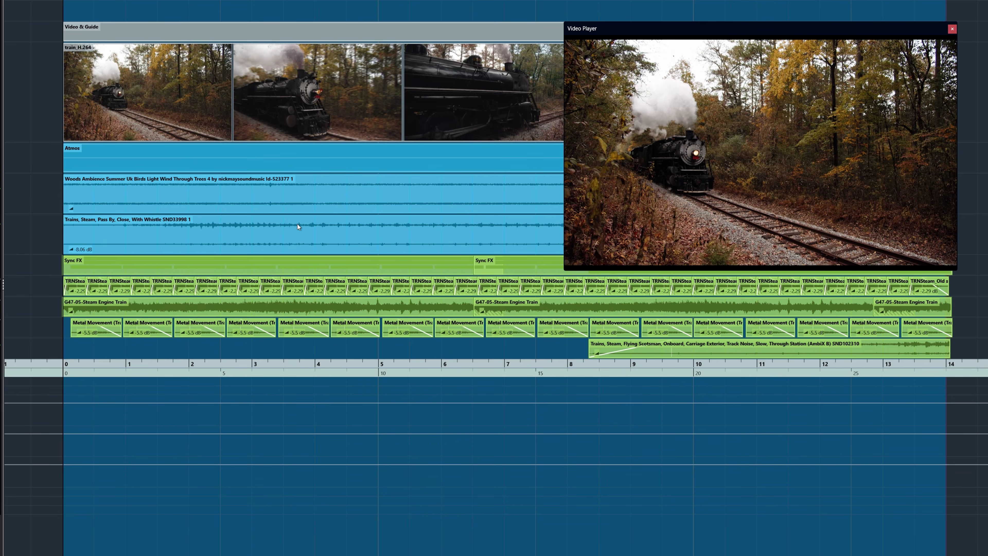
key("alt+F3")
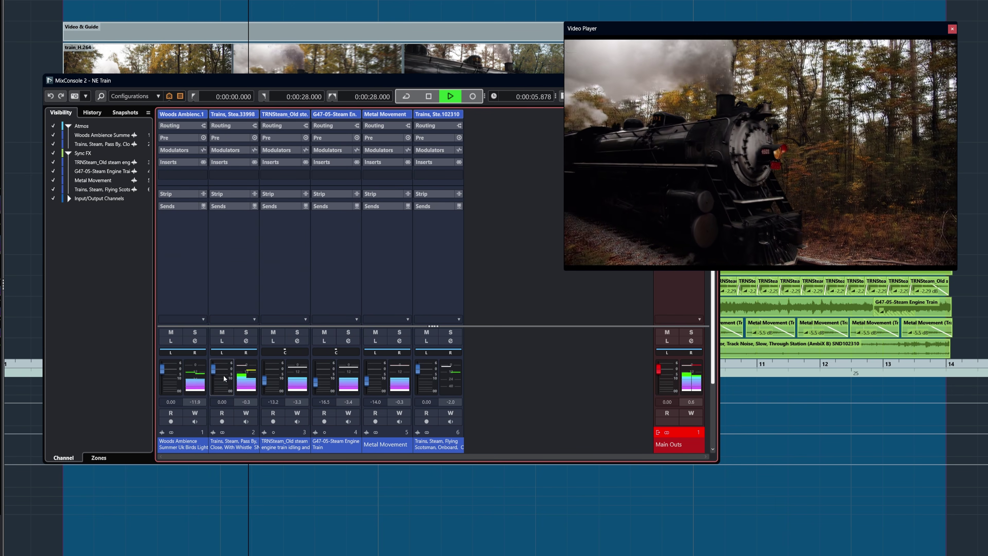
left_click(245, 331)
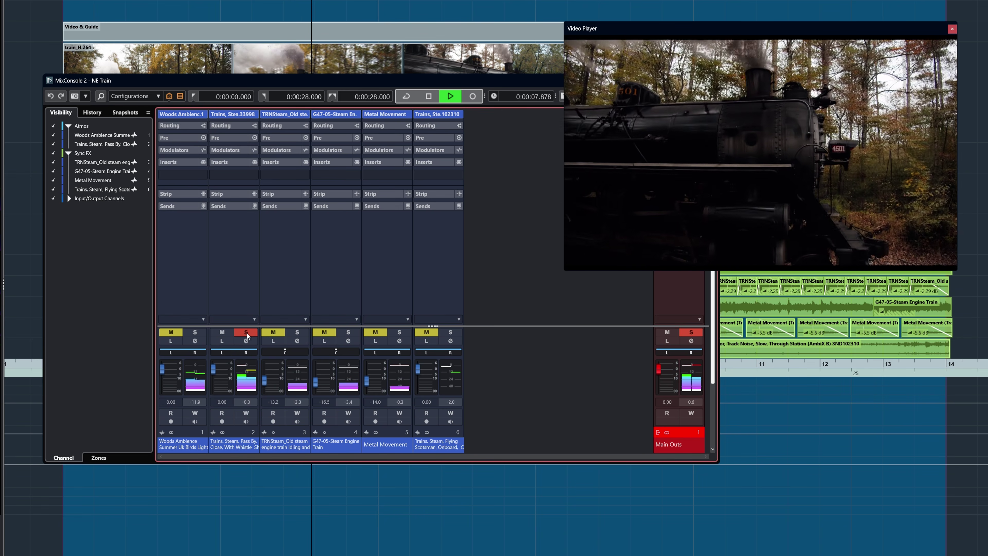
left_click(245, 332)
left_click_drag(213, 367, 213, 374)
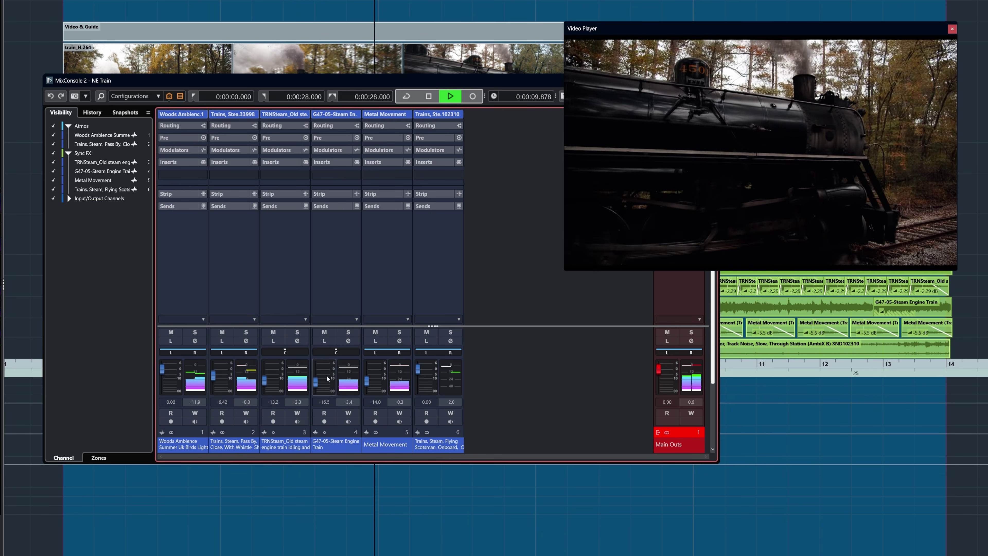
left_click_drag(369, 385, 317, 386)
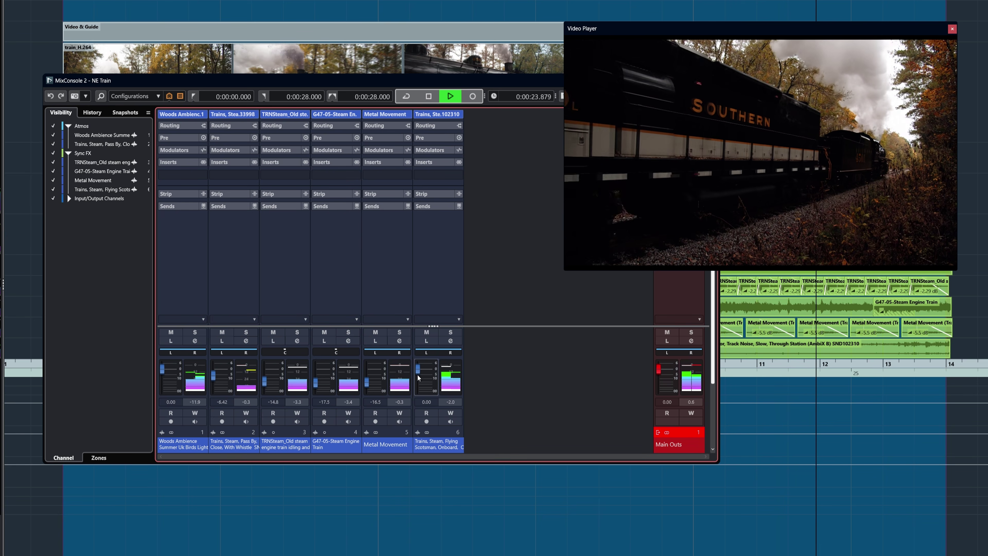
left_click_drag(417, 374, 418, 377)
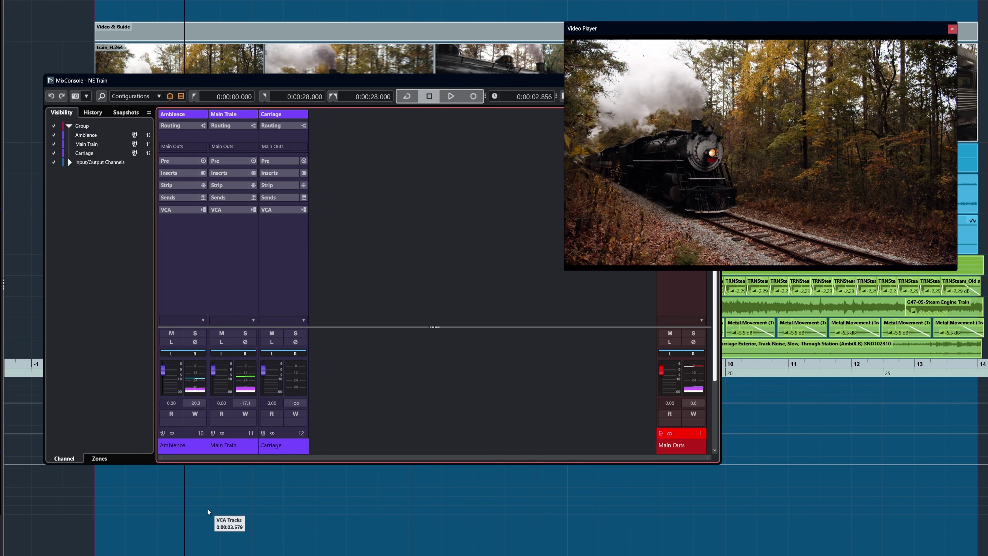
Solo the Main Train group, play from the start, and set Metal Movement to -21.8 dB and G47-05-Steam Engine Train to -13.2 dB.
left_click(244, 333)
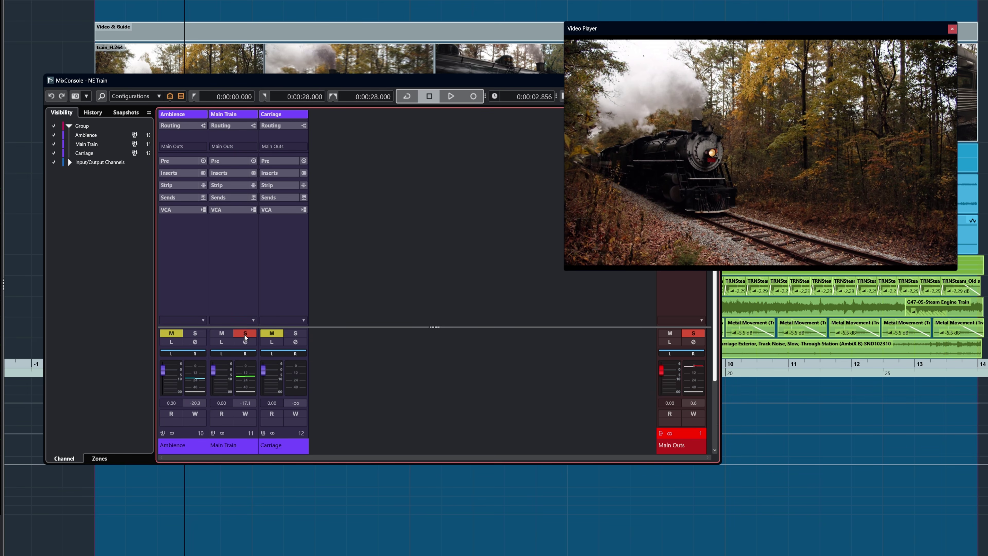
key("Home")
key("space")
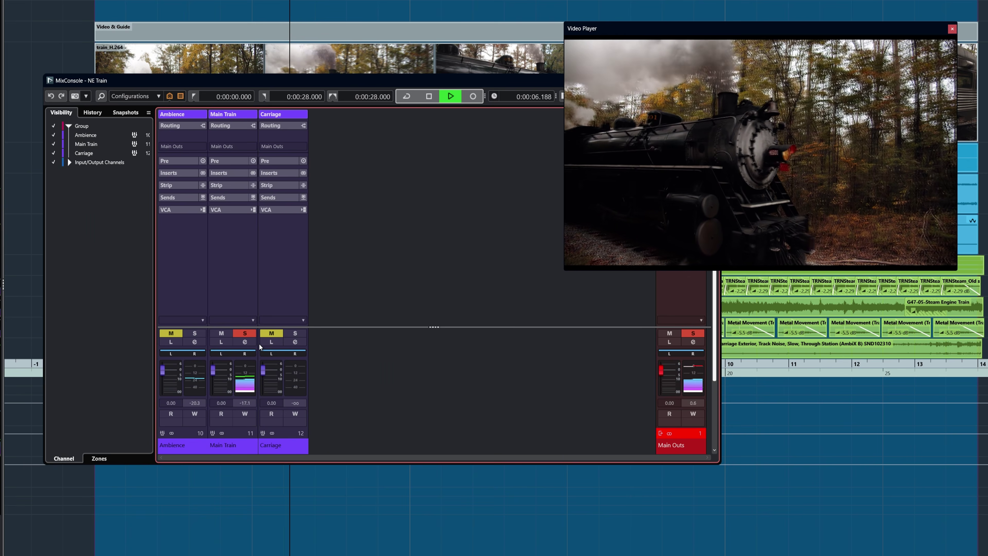
key("alt+F3")
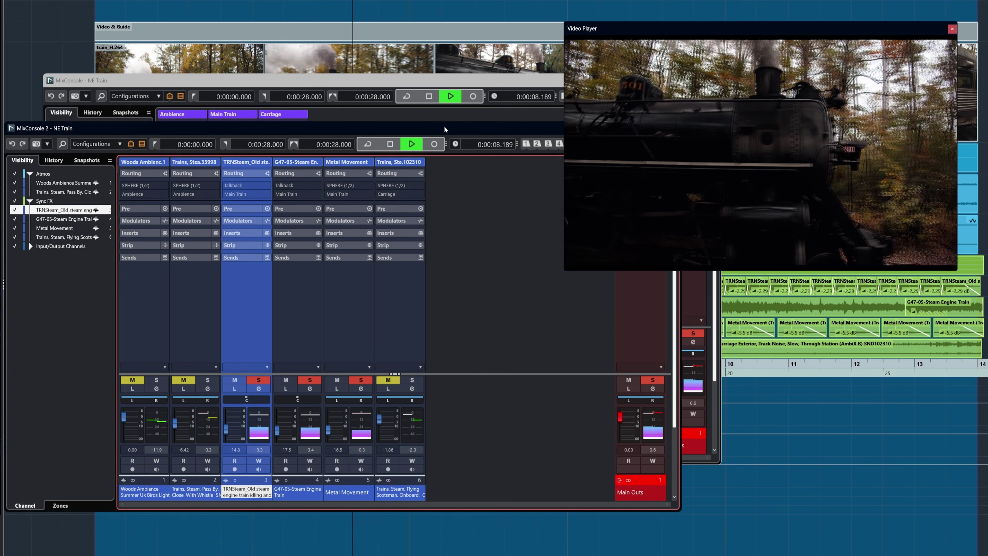
left_click_drag(446, 129, 457, 128)
left_click_drag(341, 429, 343, 434)
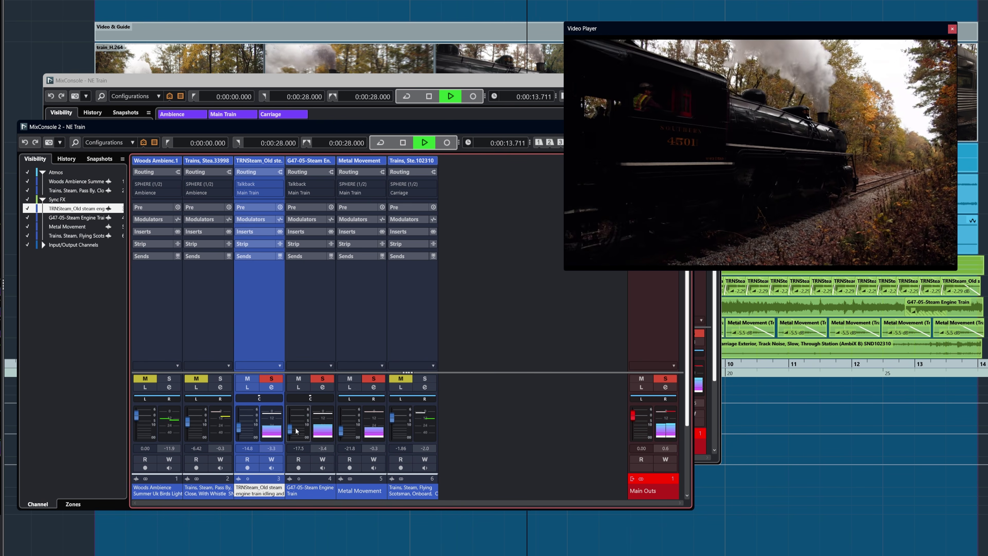
left_click_drag(288, 428, 289, 428)
key("space")
Set the Doppler insert on the Main Train group to 3% pitch and 20% L-R distance.
left_click(420, 112)
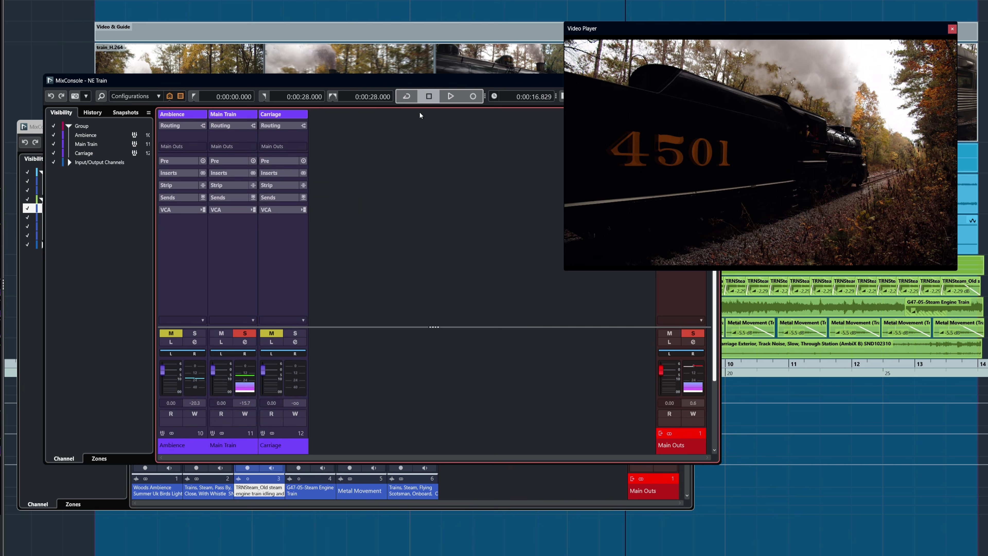
mouse_move(415, 79)
left_mouse_down()
mouse_move(398, 85)
mouse_move(410, 80)
left_mouse_up()
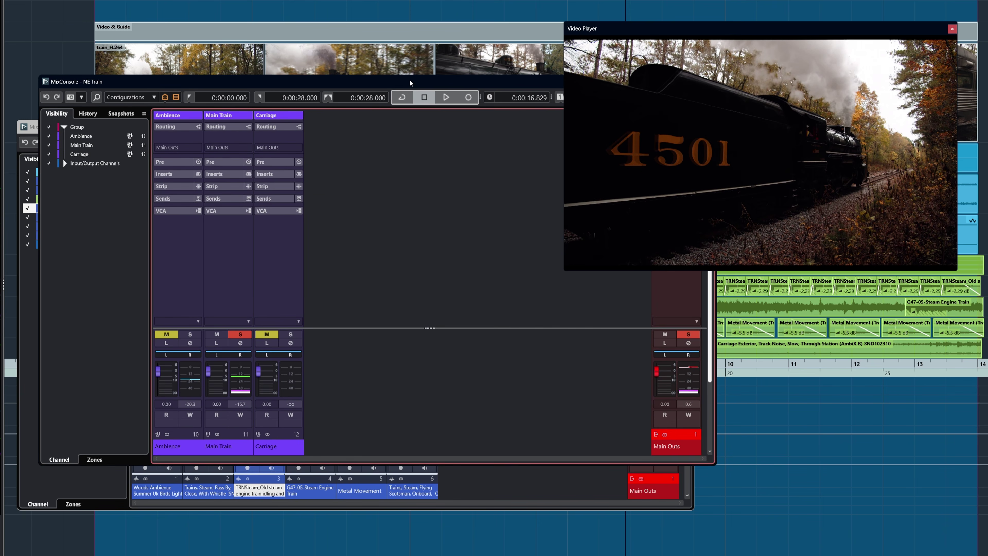
left_click(496, 488)
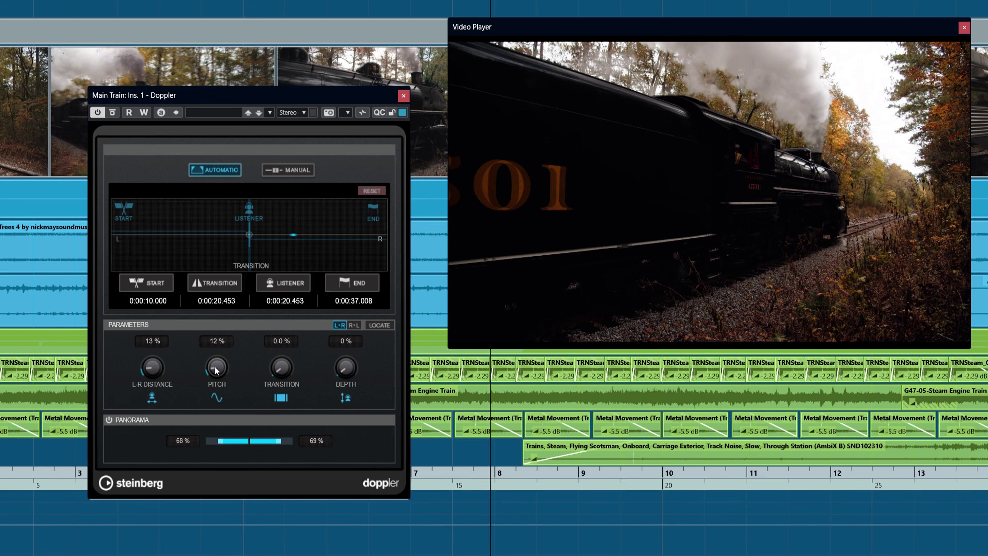
left_click_drag(214, 371, 215, 374)
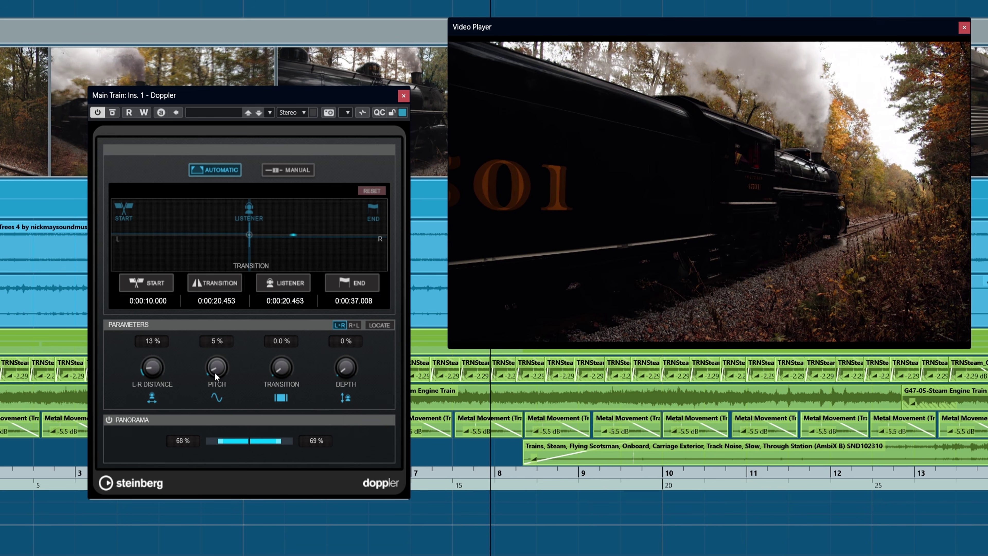
left_click_drag(156, 372, 155, 364)
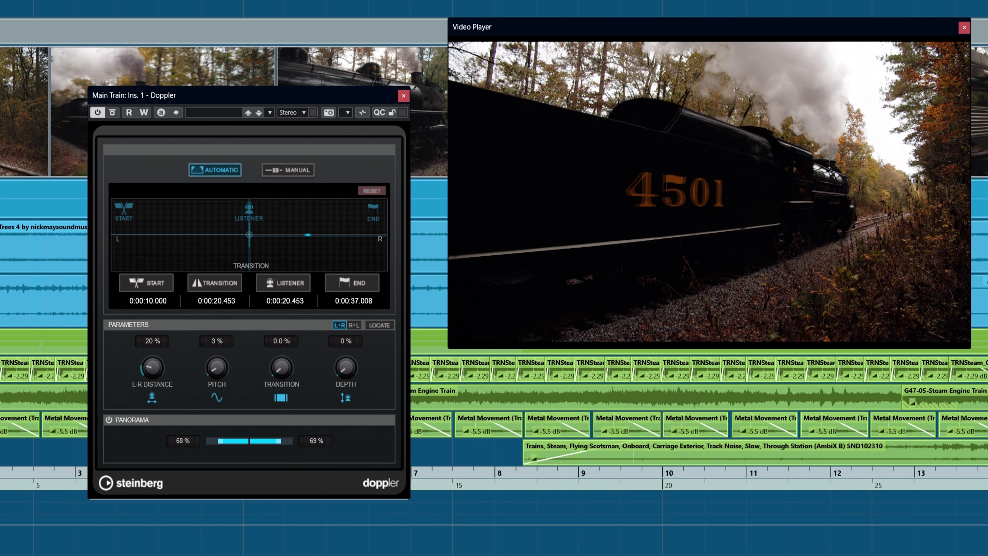
Play the Ambience and Main Train groups against the video and lower the Ambience group to -3.16 dB.
key("space")
key("F3")
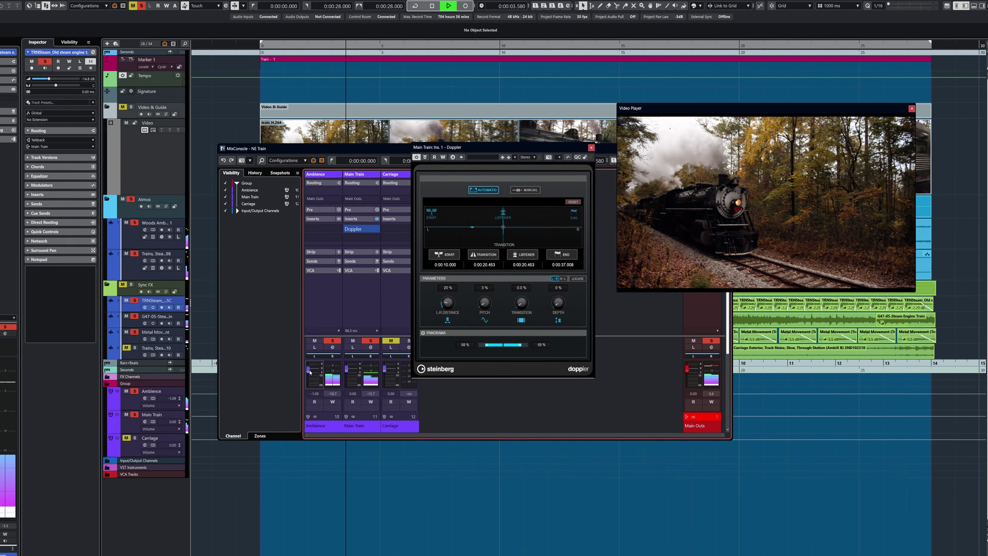
left_click_drag(310, 373, 310, 373)
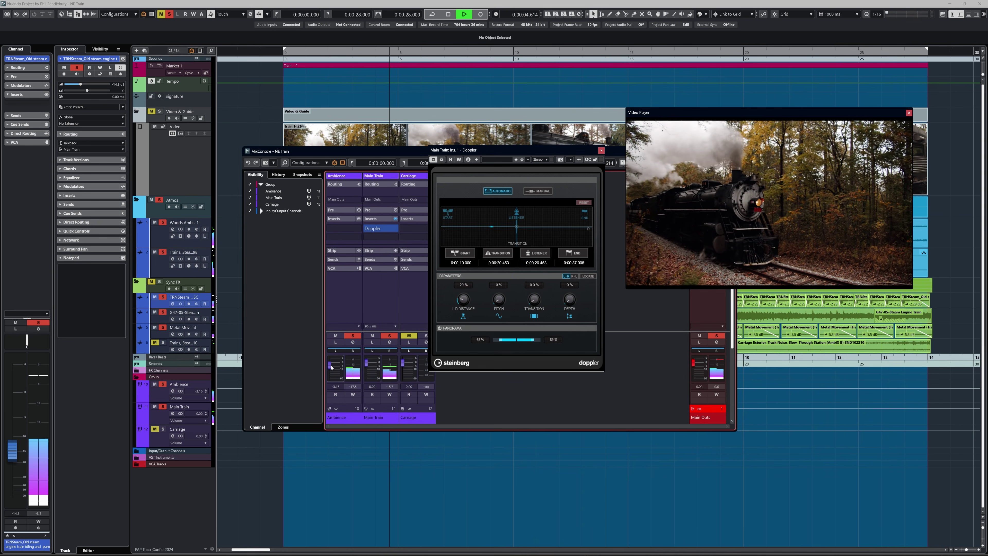
key("alt+F3")
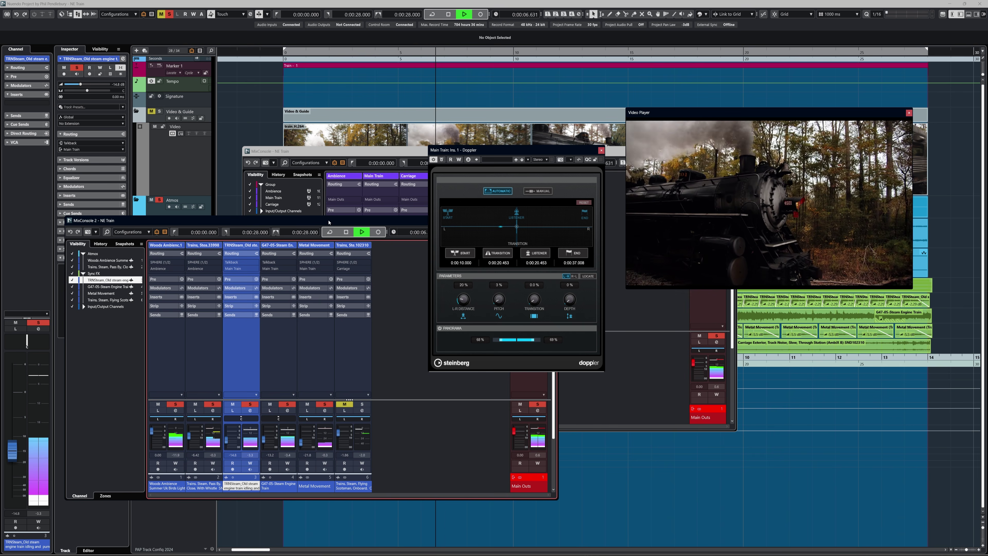
left_click_drag(329, 220, 435, 109)
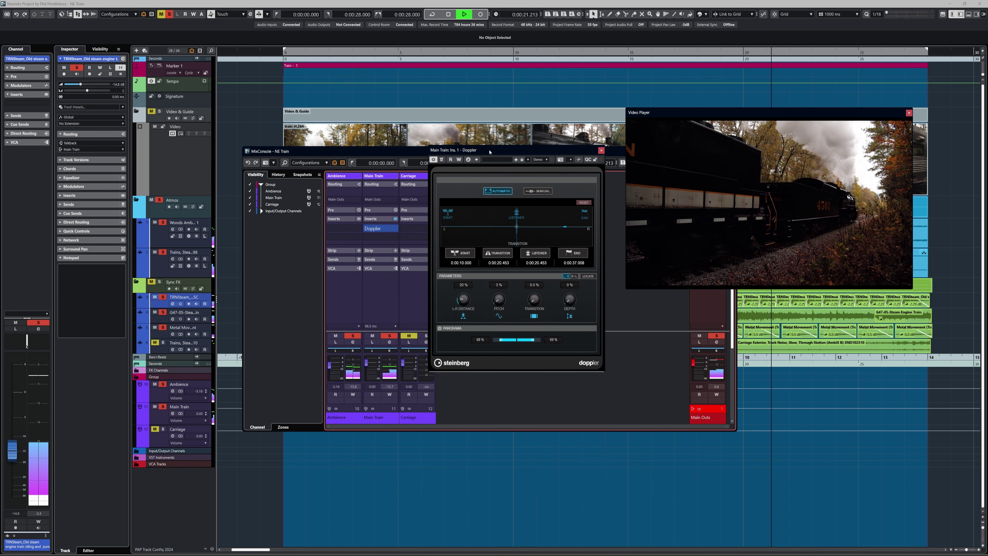
key("space")
left_click_drag(416, 157, 412, 159)
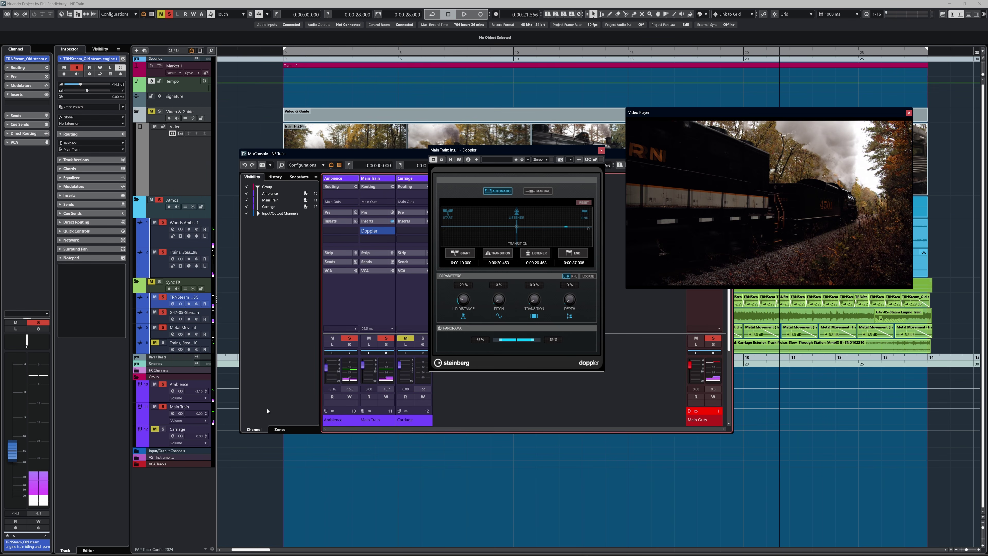
Set the soloed Carriage group to -1.86 dB, write its panning moves as automation during playback, and clear the solo.
left_click(162, 430)
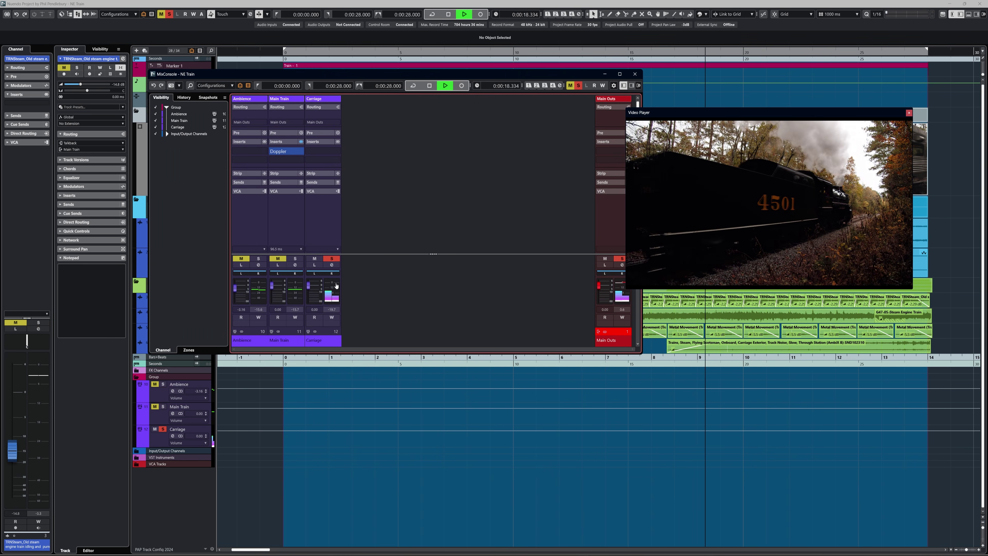
left_click_drag(308, 290, 310, 292)
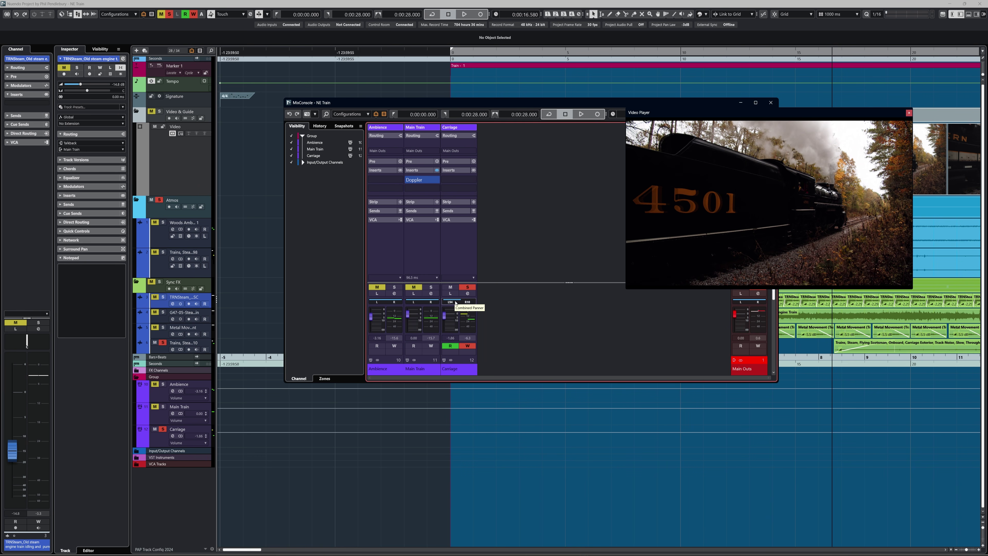
key("space")
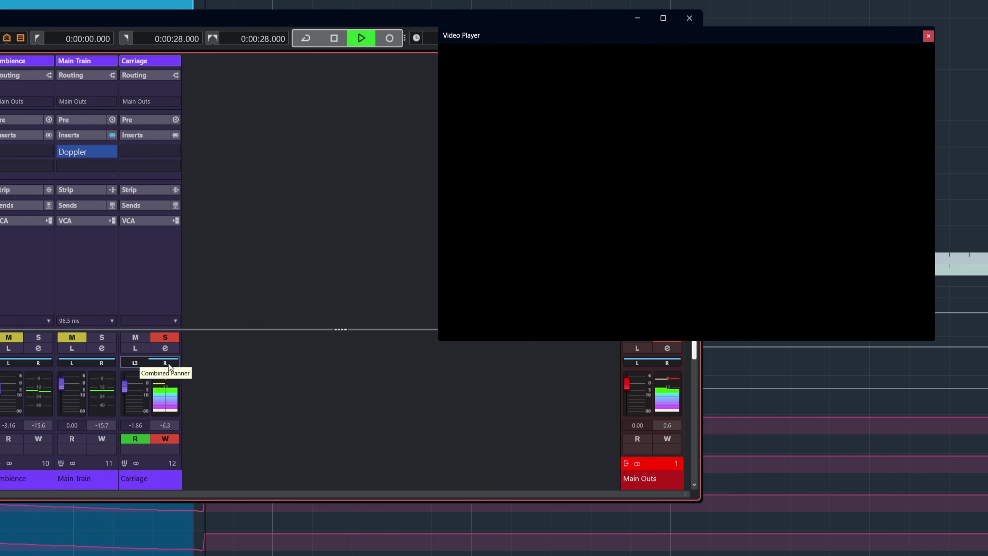
left_click(164, 439)
key("space")
left_click(166, 339)
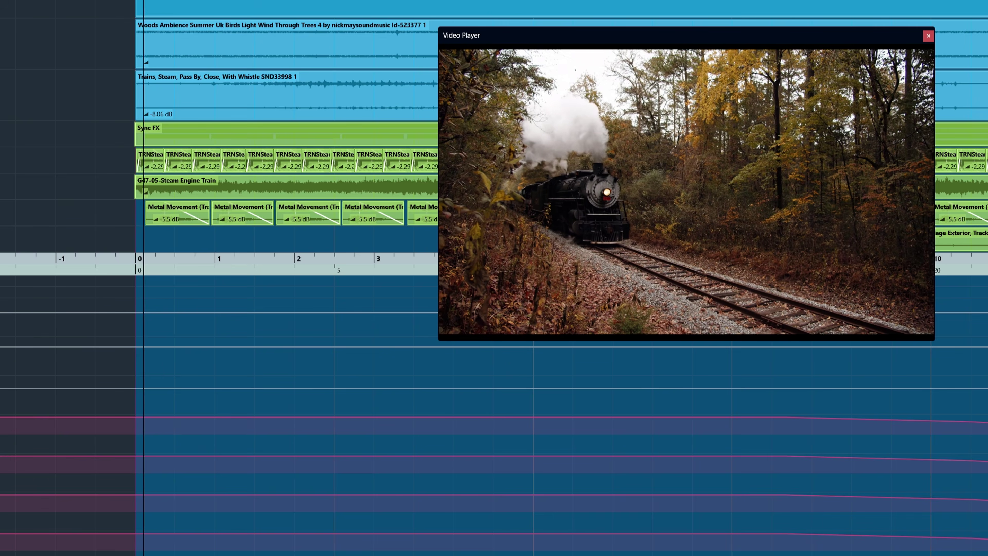
Play the mix and check the G47-05-Steam Engine Train, Metal Movement and TRNSteam channels one by one with Listen.
scroll(263, 401, "up", 5)
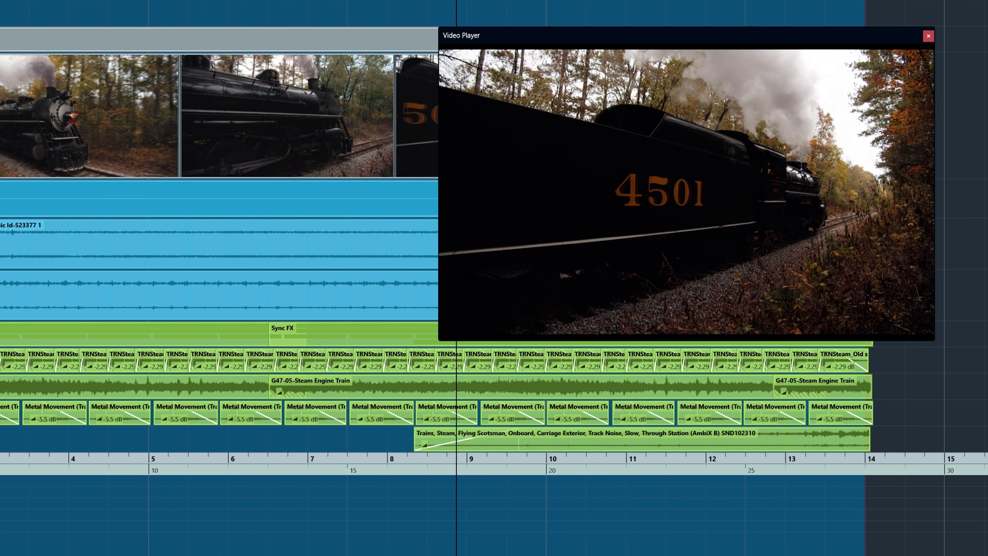
key("F3")
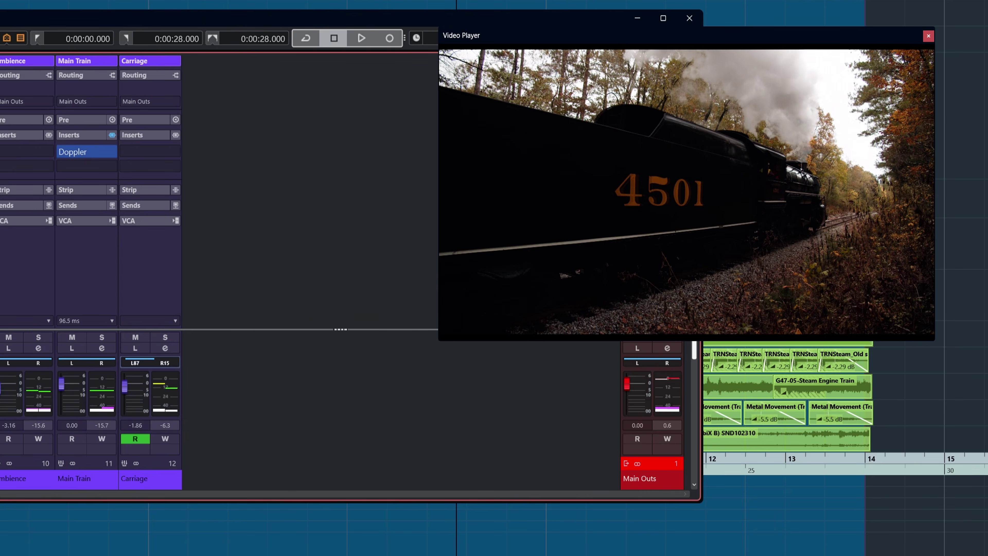
key("F3")
key("F3")
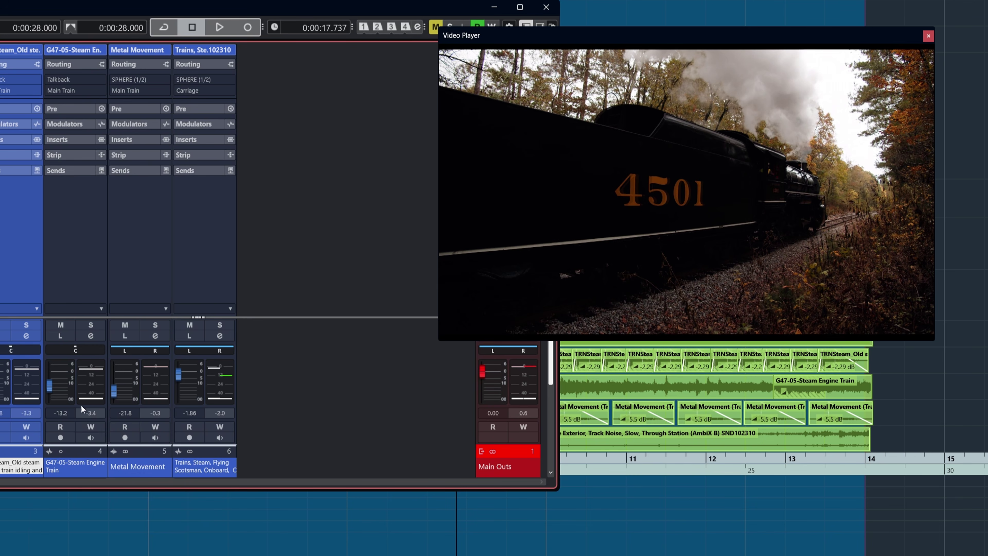
left_click(67, 337)
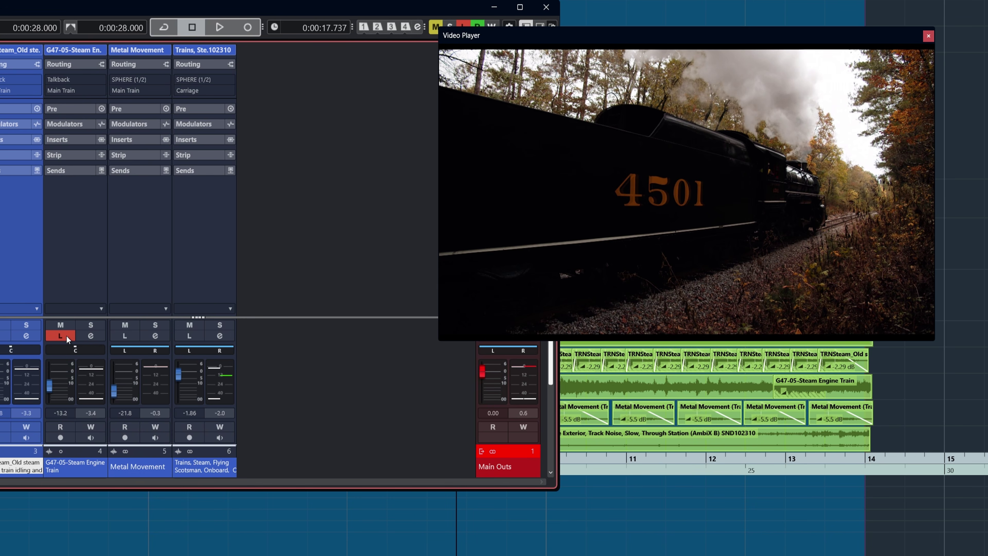
key("space")
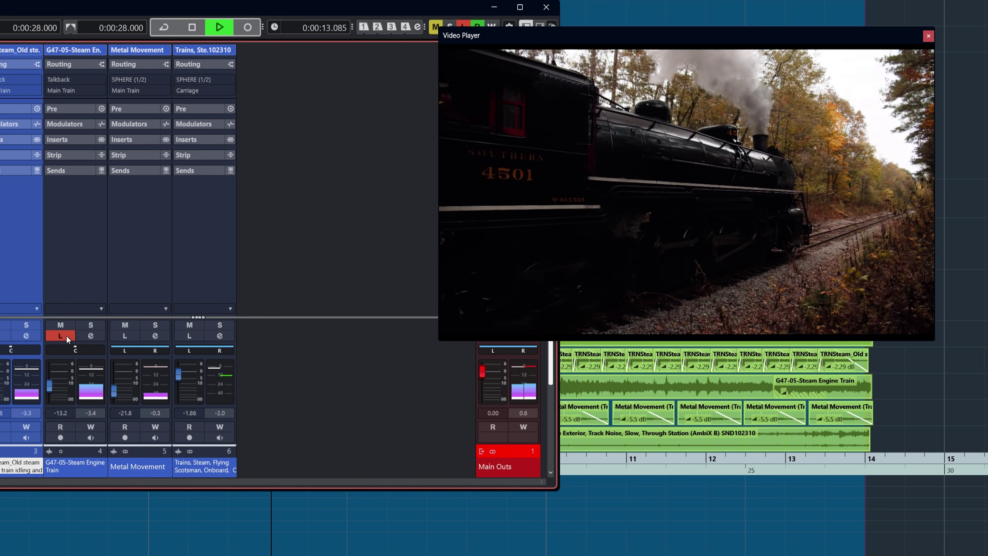
left_click(67, 335)
left_click(120, 336)
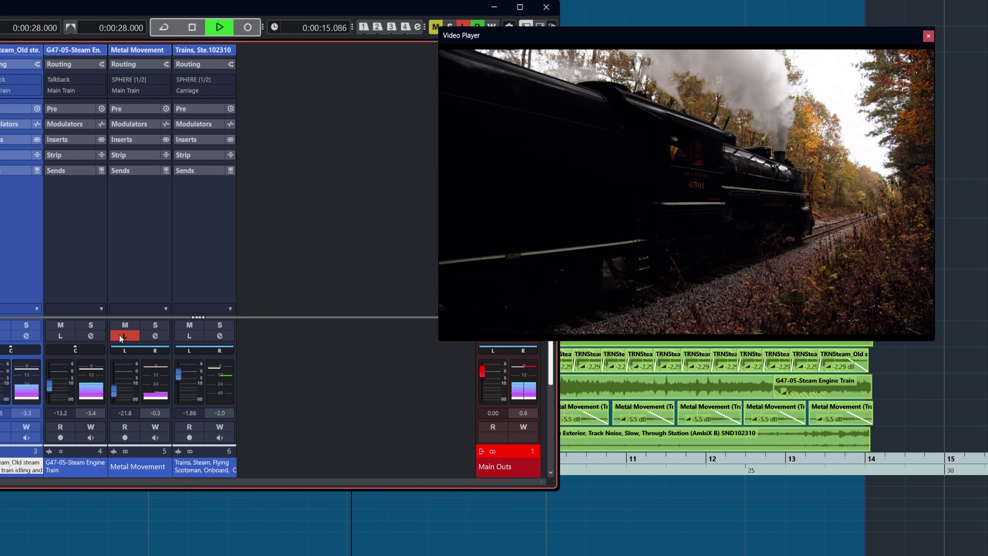
left_click(123, 336)
left_click(5, 335)
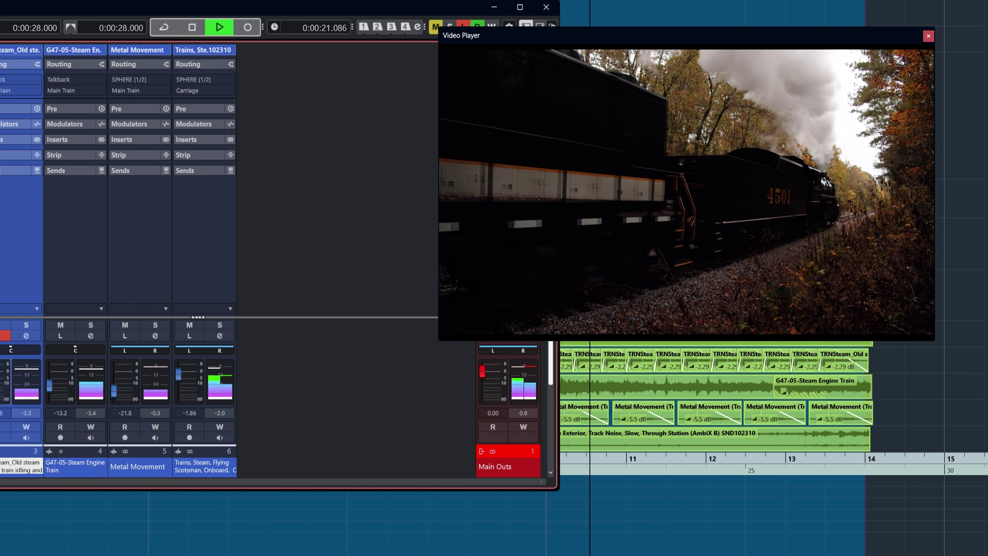
Equalize the TRNSteam channel with a moderate low-mid boost near 126 Hz and a -9.0 dB high cut at 6.82 kHz, and replay the mix.
left_click(25, 336)
left_click_drag(42, 306, 39, 298)
left_click_drag(218, 341, 210, 354)
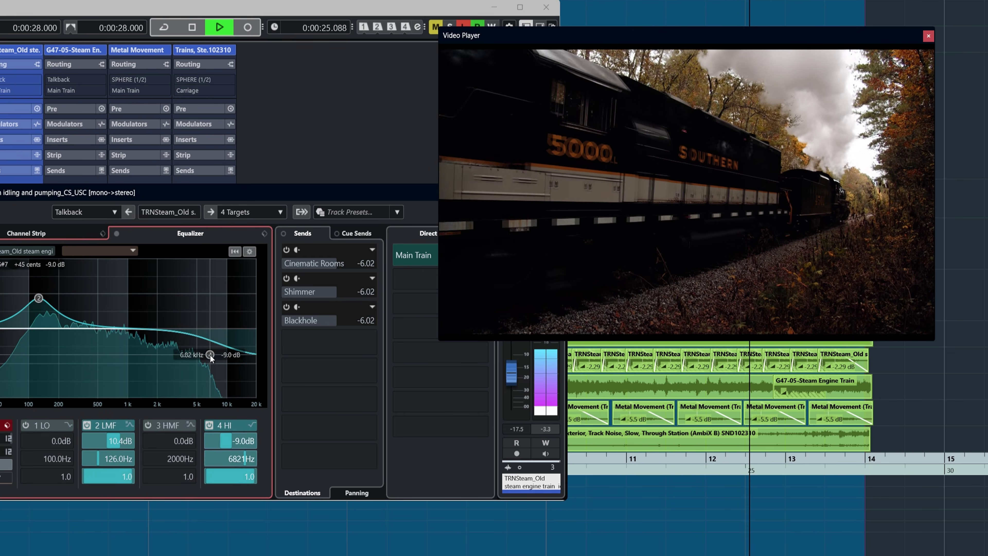
left_click_drag(39, 298, 40, 306)
left_click_drag(396, 196, 388, 360)
key("space")
left_click(532, 368)
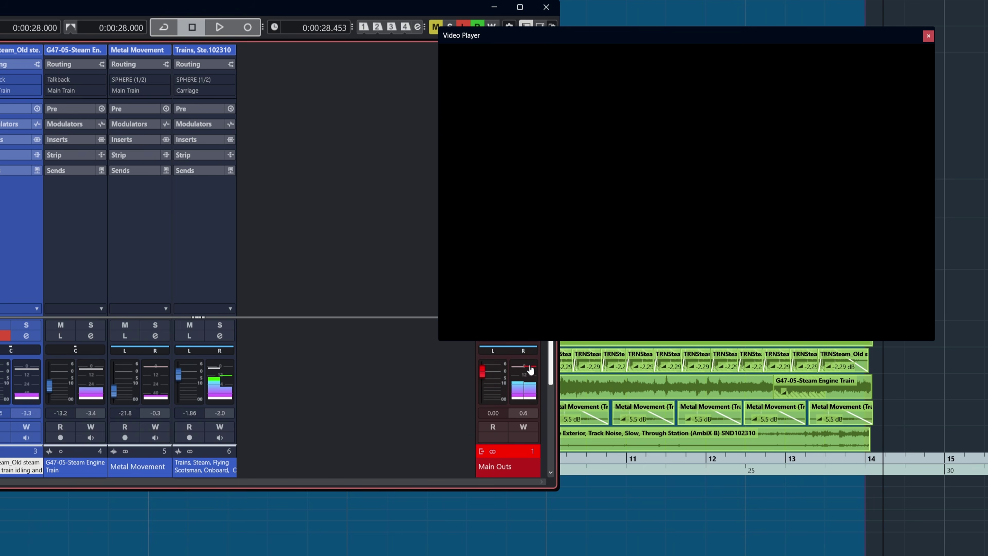
key("space")
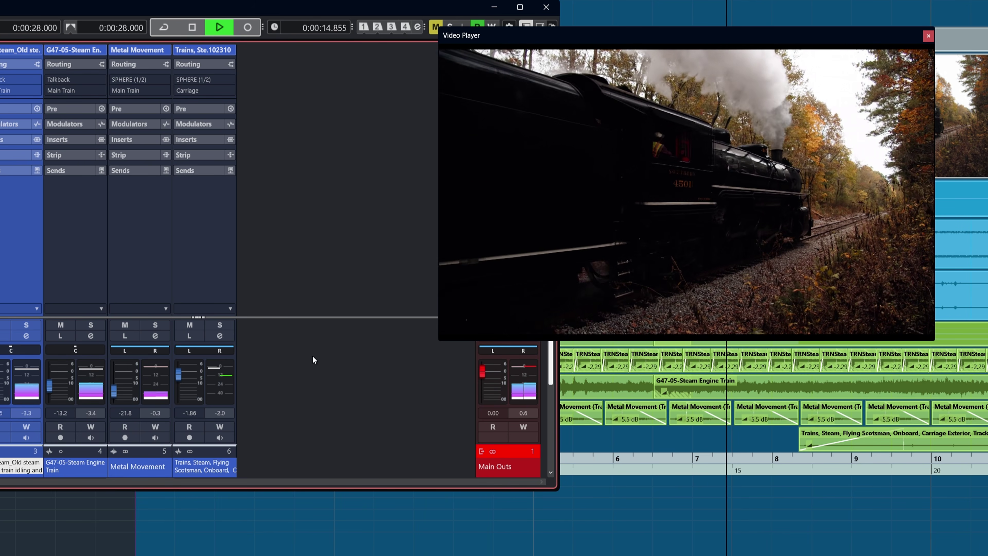
Raise the Metal Movement channel to -19.5 dB while the mix plays and stop playback.
left_click_drag(118, 390, 116, 390)
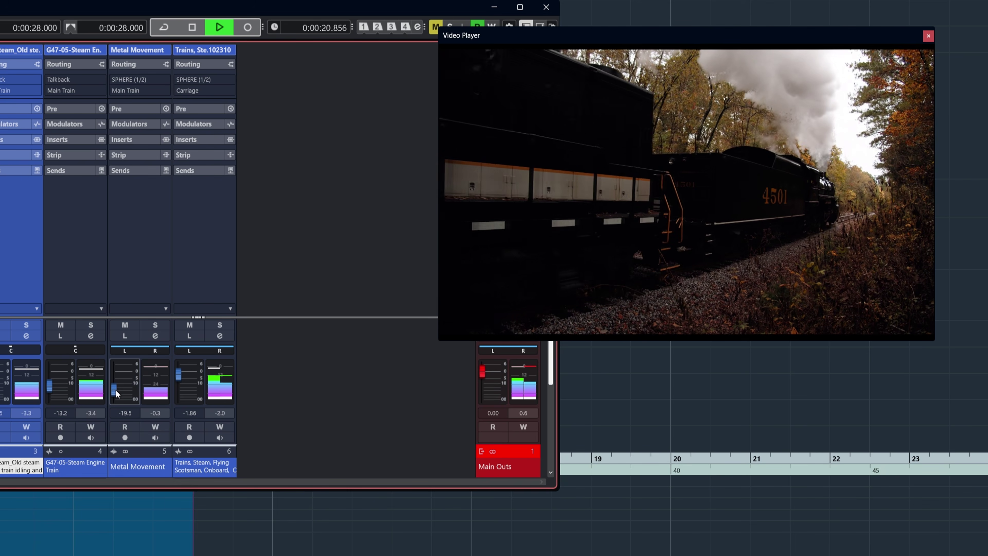
key("space")
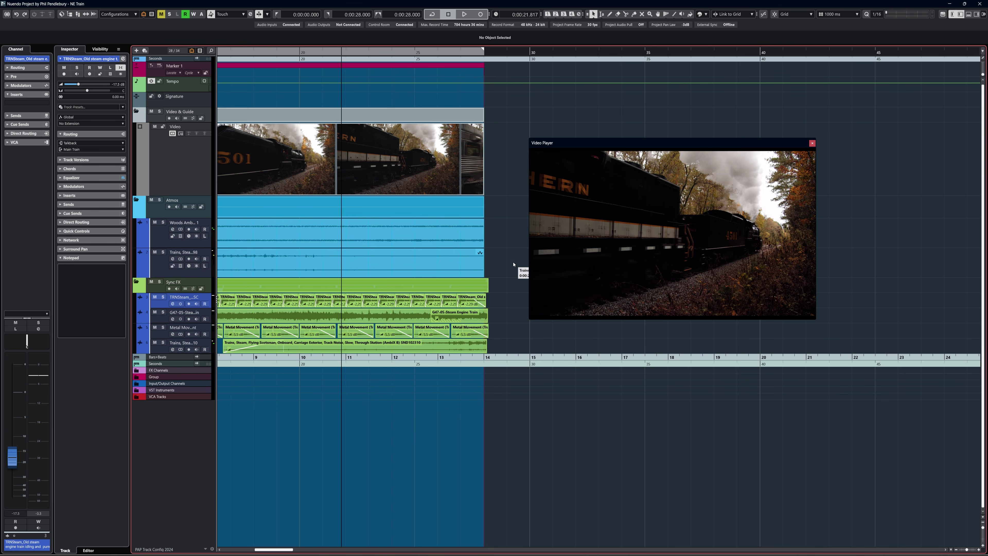
Open the video export settings for replacing the audio in the train video.
key("ctrl+shift+e")
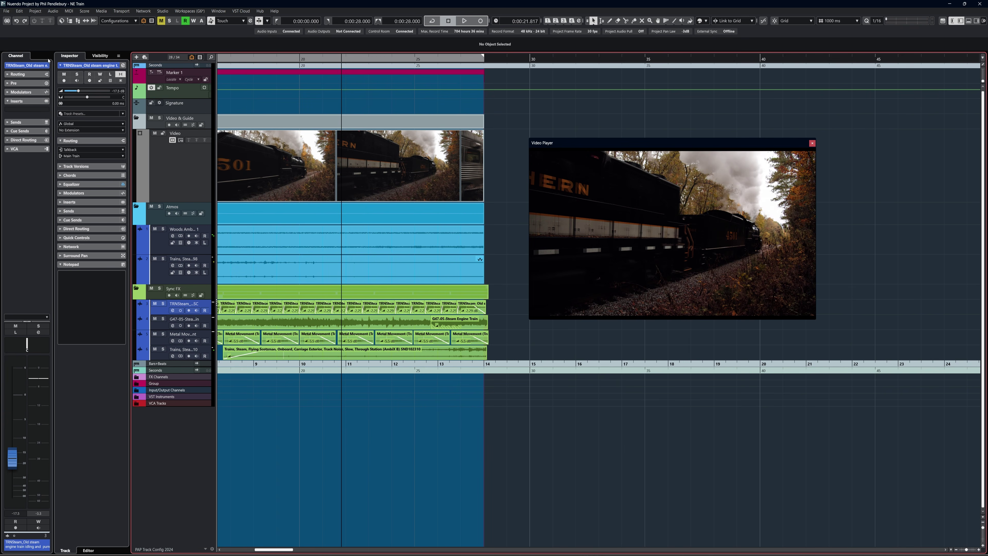
left_click(7, 11)
mouse_move(19, 10)
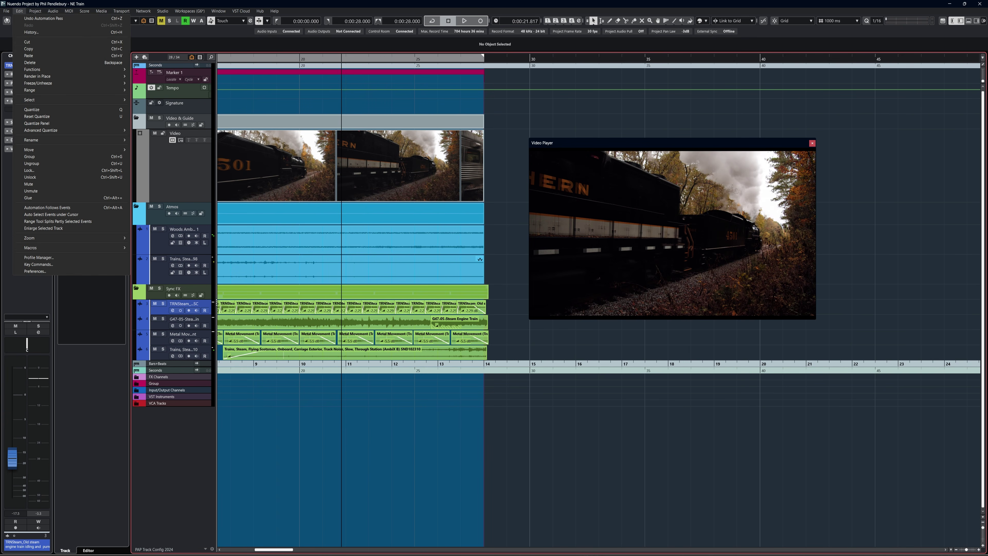
mouse_move(30, 119)
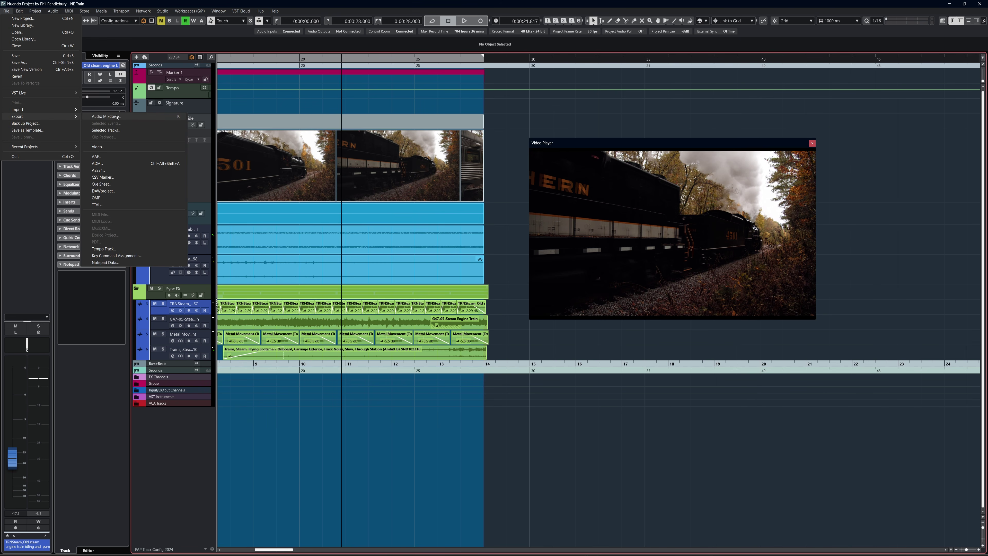
left_click(110, 147)
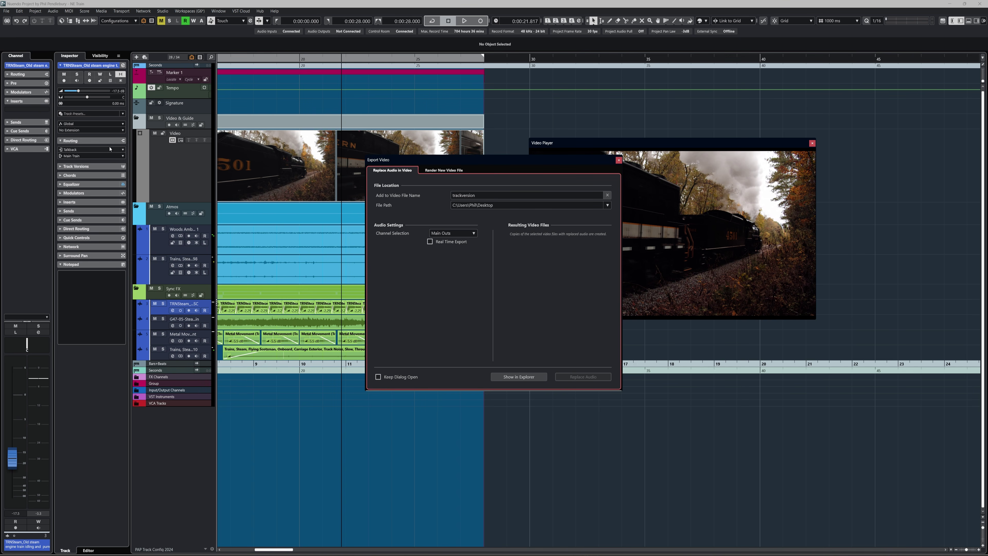